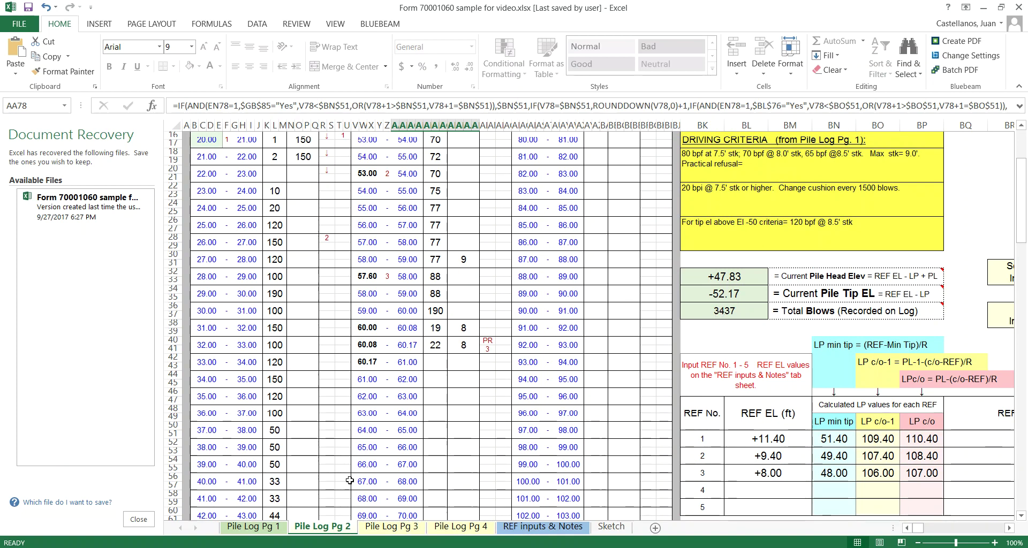
# Clear the TBM/BM, Ground and Bottom of Excav rod readings on the Pile Log Pg 1 sheet
pyautogui.click(246, 515)
pyautogui.click(255, 530)
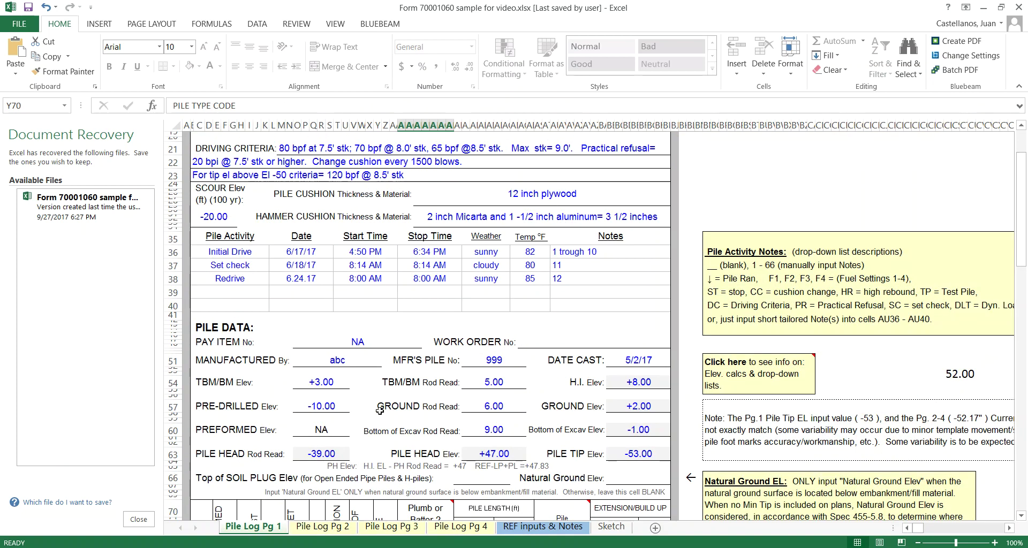
pyautogui.click(502, 384)
pyautogui.press('Delete')
pyautogui.click(494, 407)
pyautogui.press('Delete')
pyautogui.click(493, 431)
pyautogui.press('Delete')
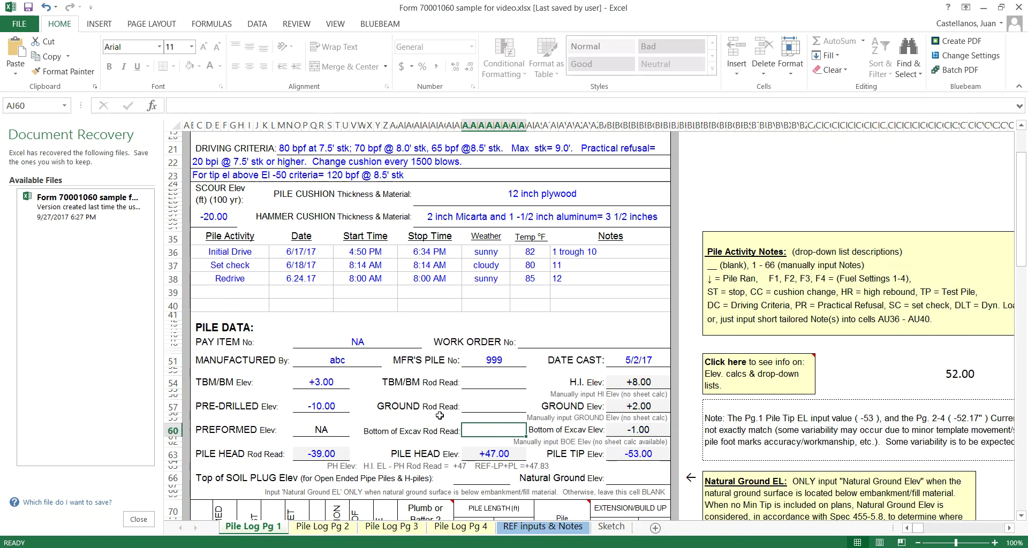
# Clear the H.I., Ground and Bottom of Excav elevations in the Pile Data section
pyautogui.click(638, 383)
pyautogui.press('Delete')
pyautogui.click(652, 407)
pyautogui.press('Delete')
pyautogui.click(640, 430)
pyautogui.press('Delete')
# Clear the Pile Head Elev, Pile Head Rod Read and Pile Tip Elev entries
pyautogui.click(507, 454)
pyautogui.press('Delete')
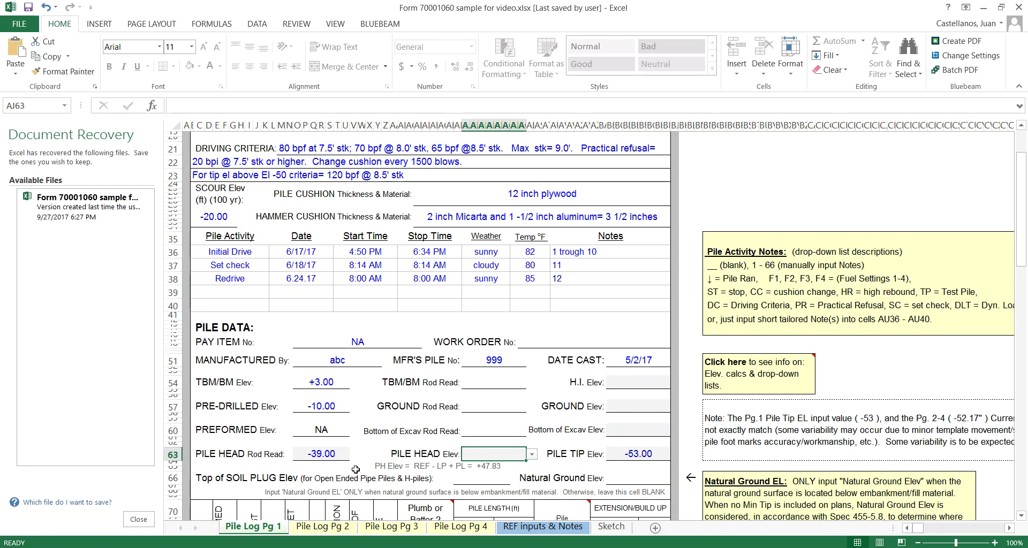
pyautogui.click(321, 454)
pyautogui.press('Delete')
pyautogui.click(643, 456)
pyautogui.press('Delete')
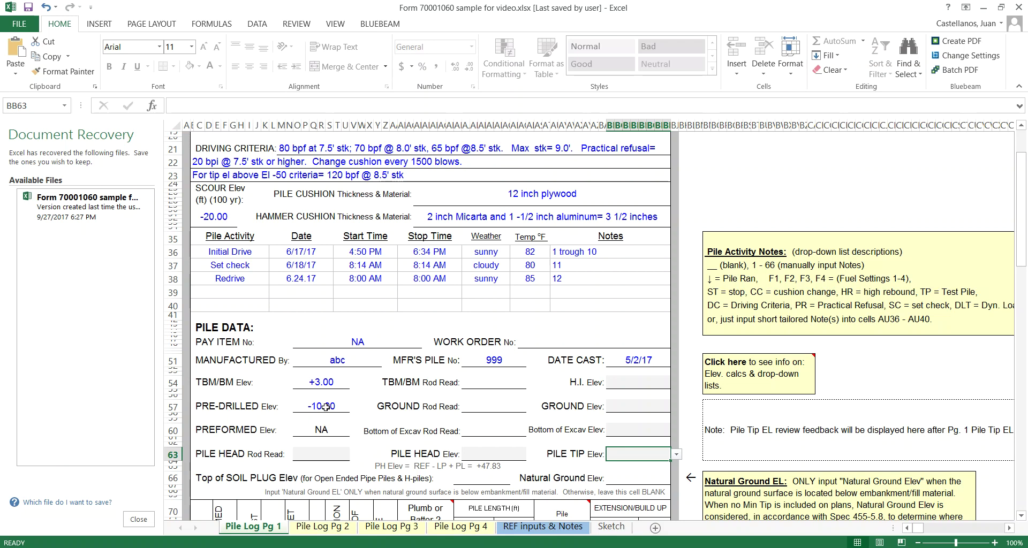
# Review the current pile tip and pile head elevations on Pile Log Pg 2, and return to the TBM/BM Rod Read field on Pile Log Pg 1
pyautogui.click(337, 531)
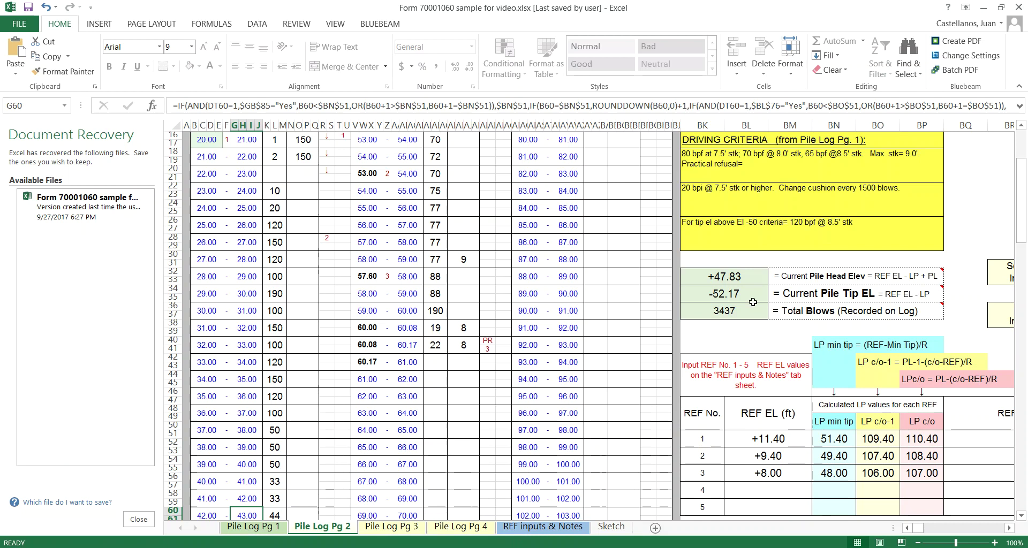
pyautogui.click(734, 295)
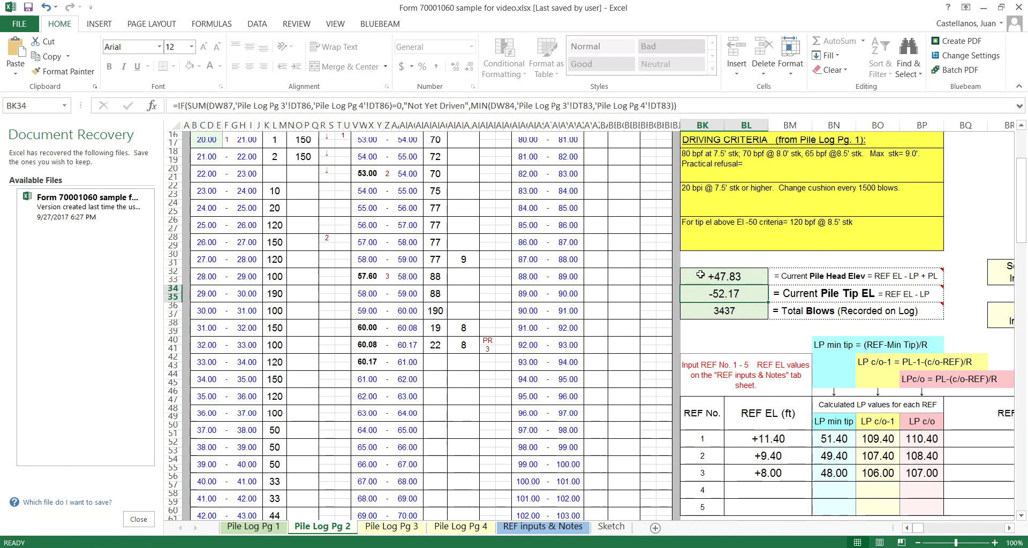
pyautogui.moveTo(776, 270)
pyautogui.hotkey('ctrl', 'pageup')
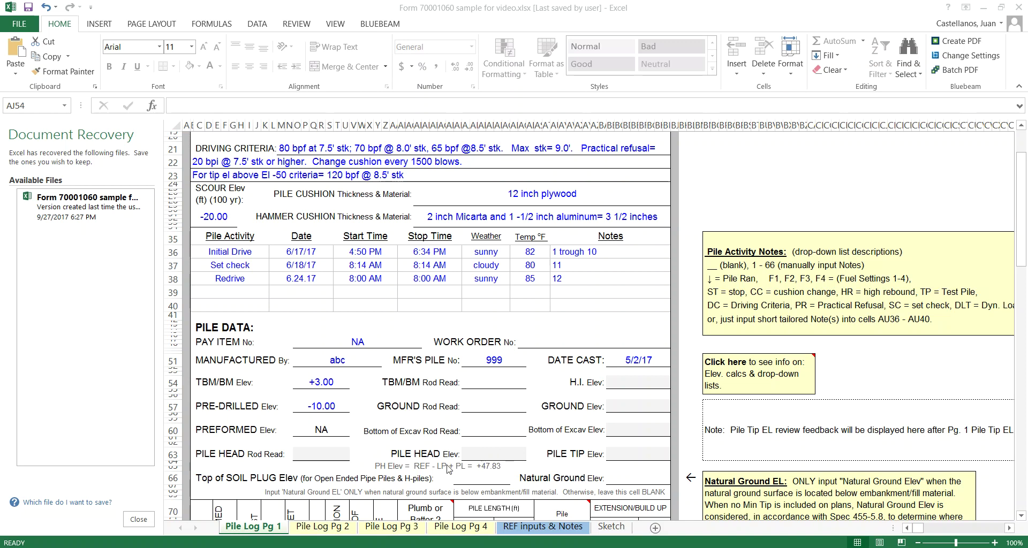
pyautogui.click(489, 383)
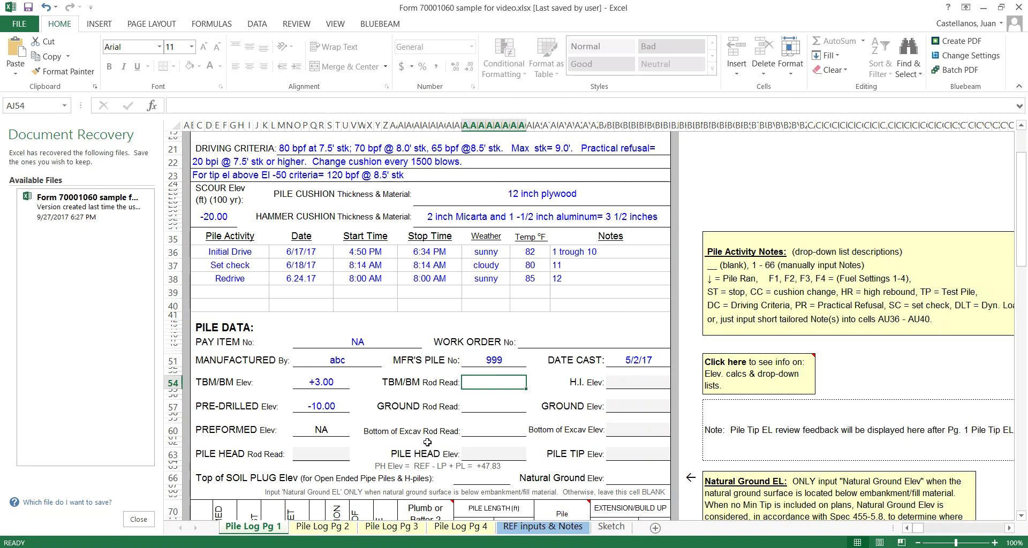
# Unhide the Survey Sketch sheet in the workbook
pyautogui.click(611, 528)
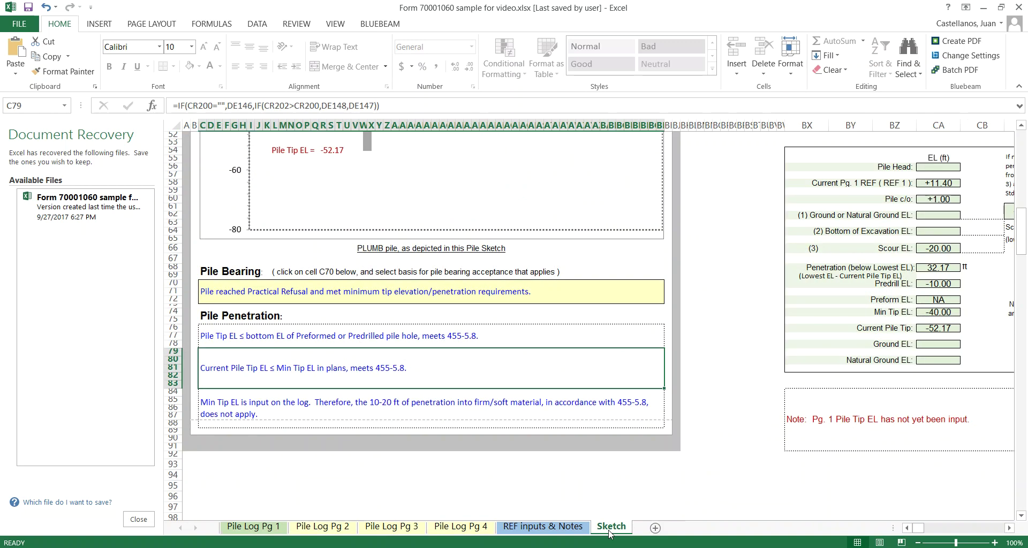
pyautogui.click(560, 528)
pyautogui.rightClick(560, 528)
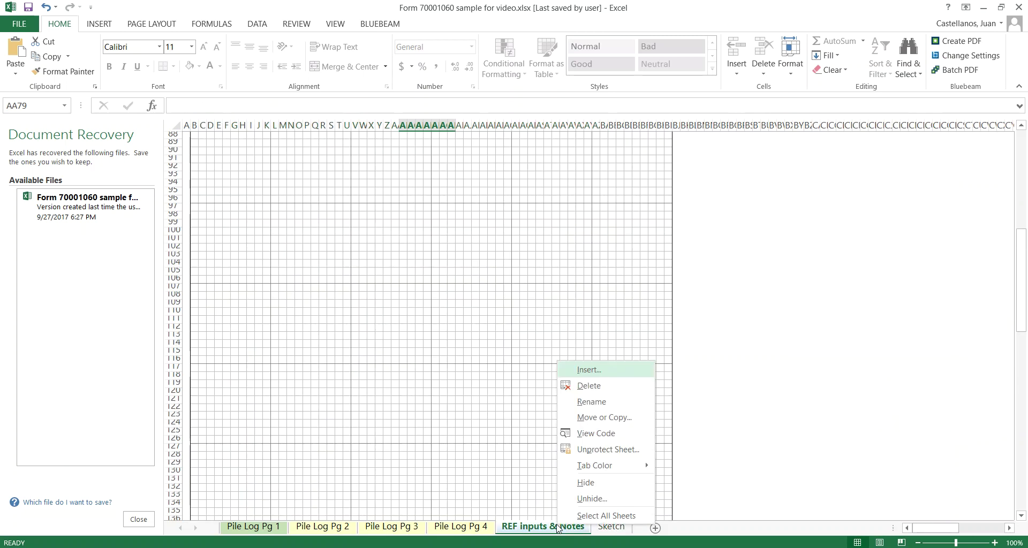
pyautogui.click(592, 499)
pyautogui.click(501, 460)
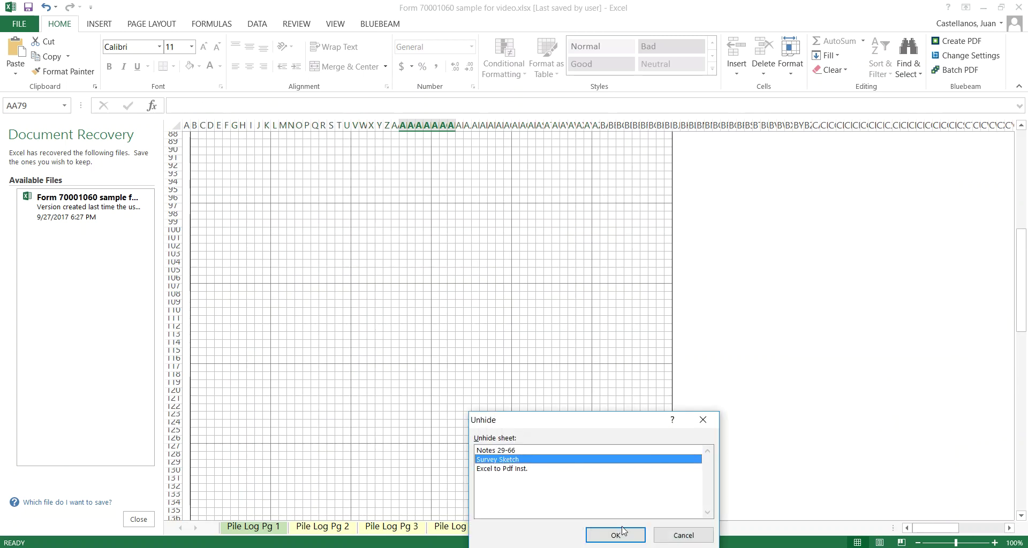
pyautogui.click(616, 535)
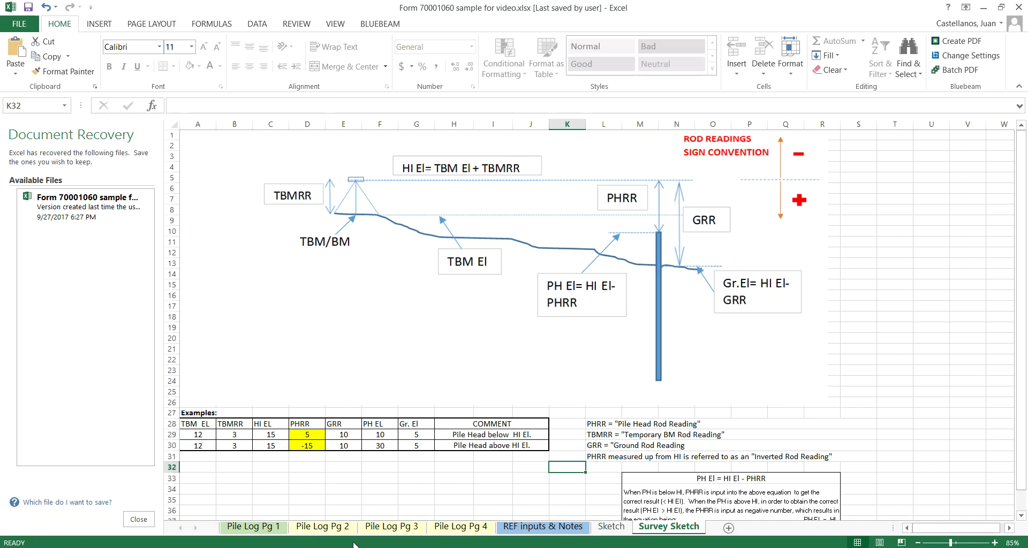
# On Pile Log Pg 1, set the TBM/BM Rod Read to 5 and choose the calculated H.I. elevation of 8
pyautogui.click(254, 529)
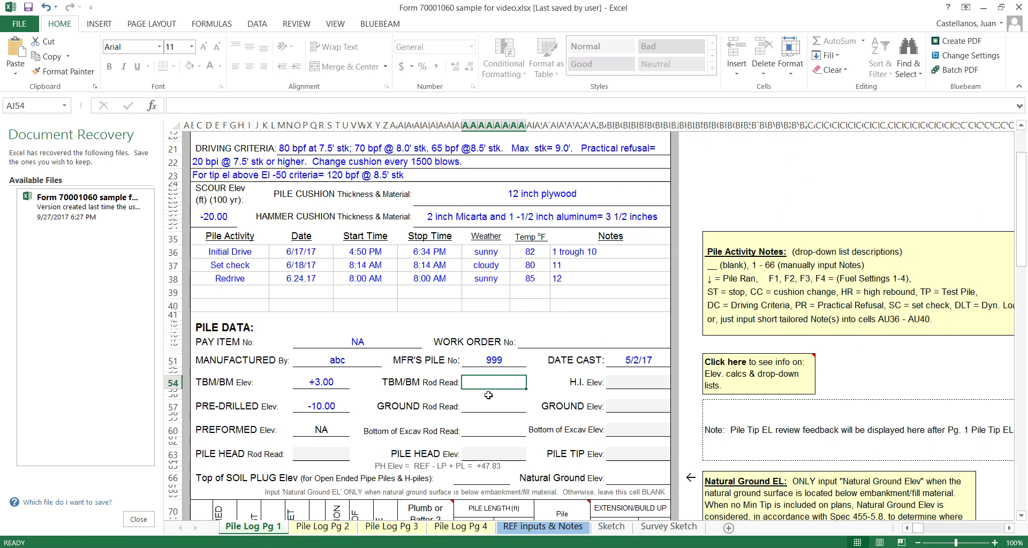
pyautogui.write('5')
pyautogui.press('Return')
pyautogui.click(640, 381)
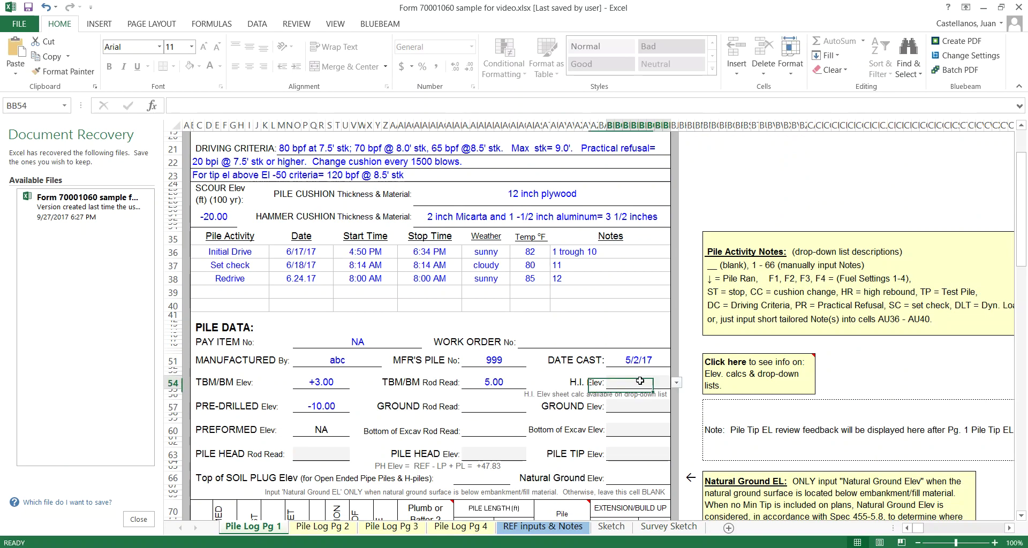
pyautogui.click(678, 383)
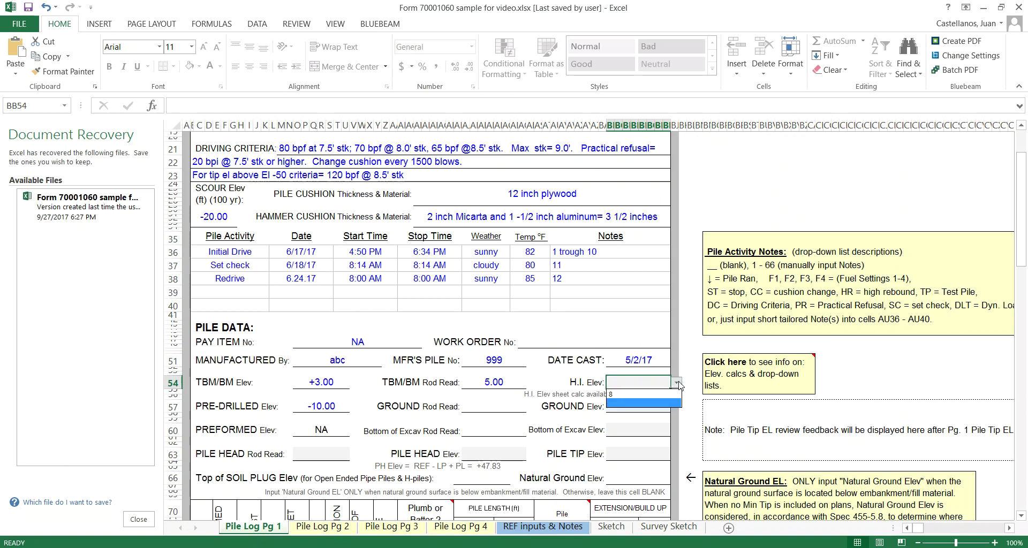
pyautogui.click(637, 396)
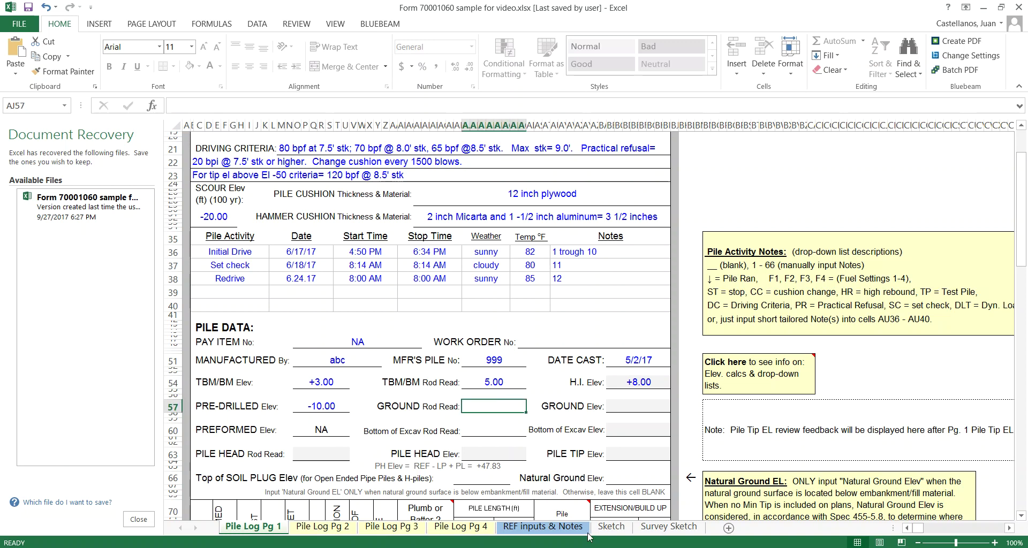
# Consult the Survey Sketch, and on Pile Log Pg 1 set the Ground Rod Read to 6 and choose the calculated Ground elevation of 2
pyautogui.click(667, 527)
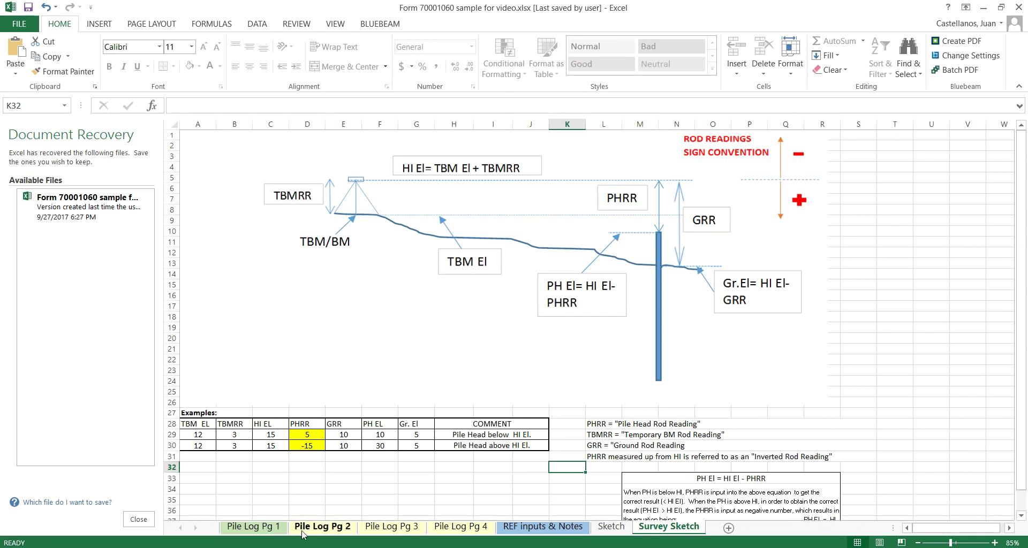
pyautogui.click(272, 528)
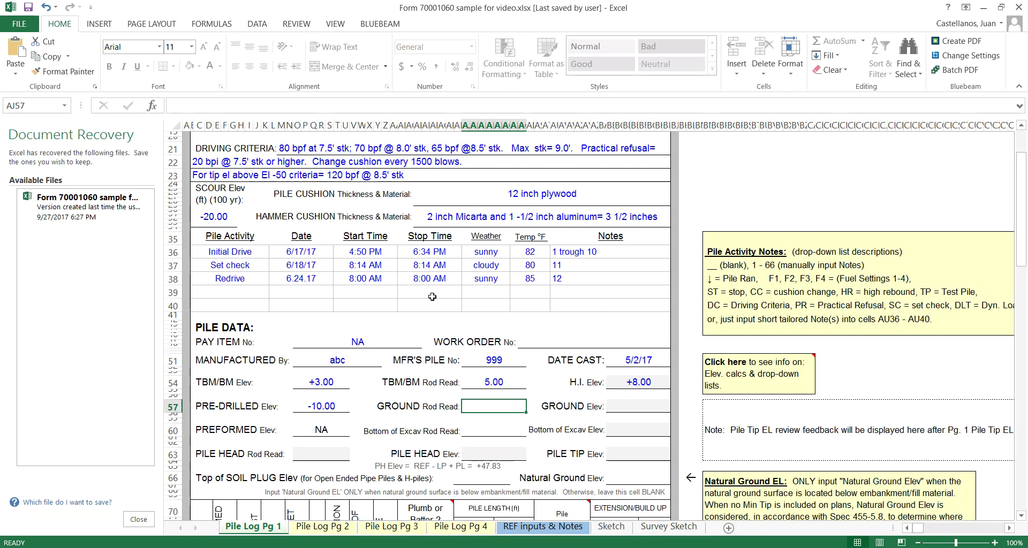
pyautogui.write('6')
pyautogui.click(640, 406)
pyautogui.click(677, 408)
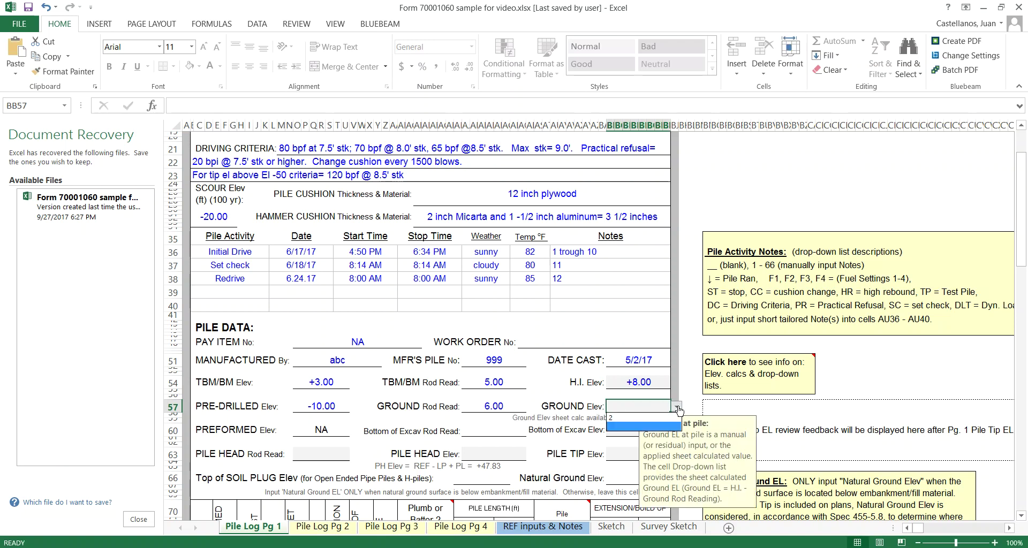
pyautogui.click(649, 418)
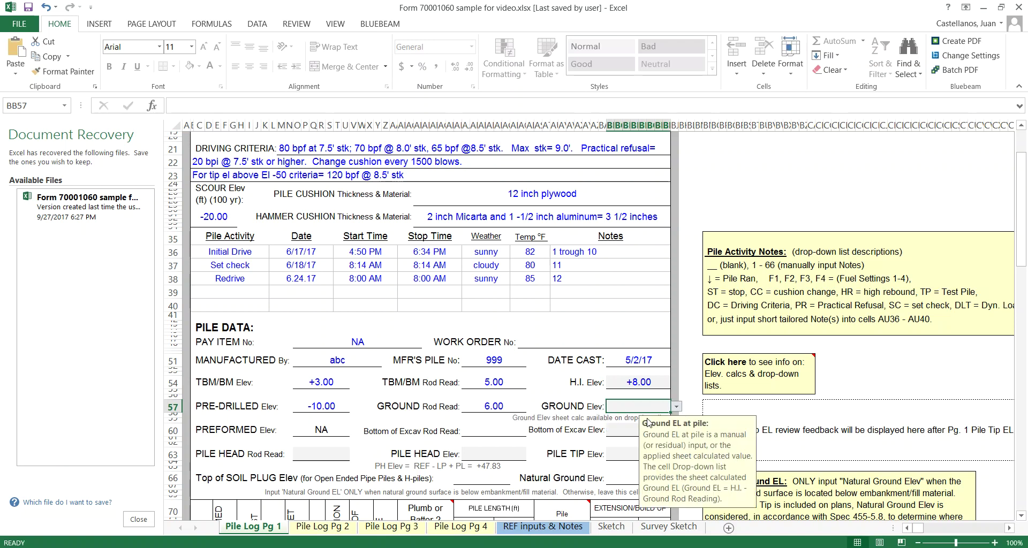
# Recheck the Survey Sketch, and on Pile Log Pg 1 set the Bottom of Excav Rod Read to 9 and choose its calculated elevation of -1
pyautogui.click(667, 528)
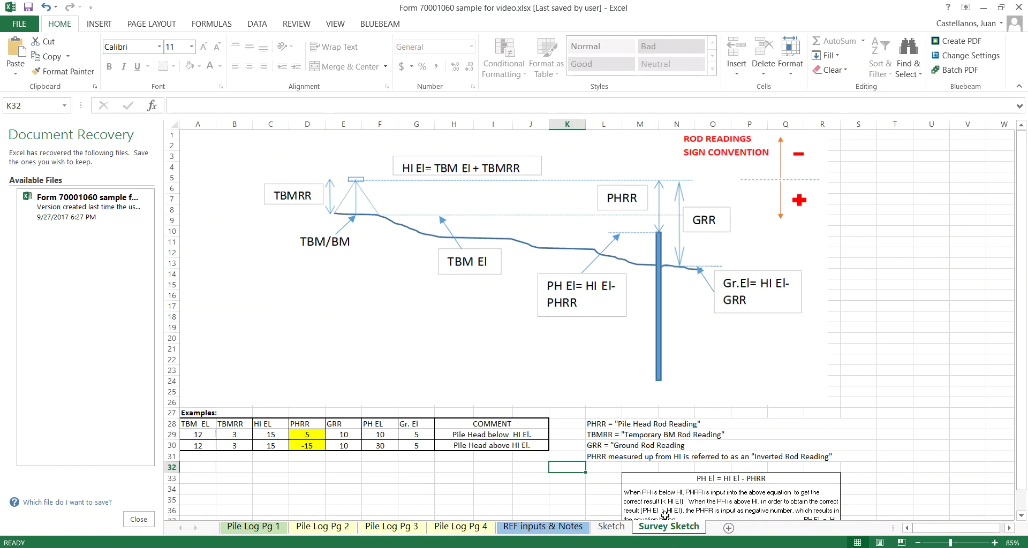
pyautogui.click(300, 527)
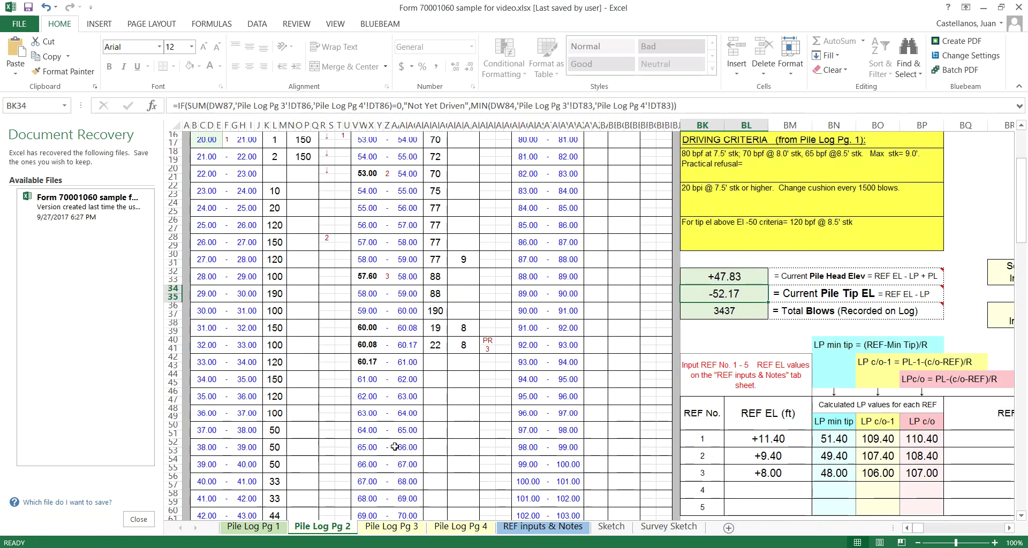
pyautogui.click(267, 527)
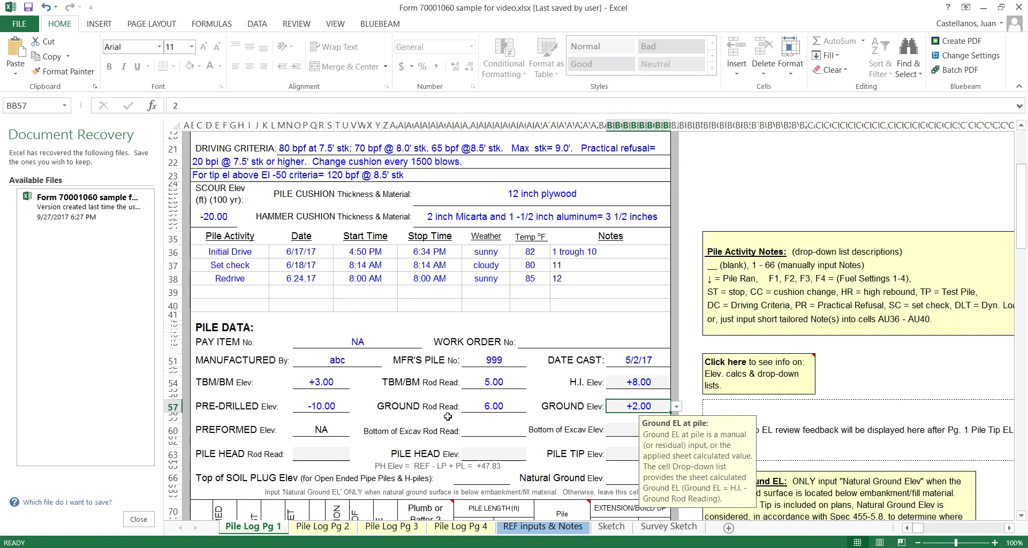
pyautogui.click(493, 430)
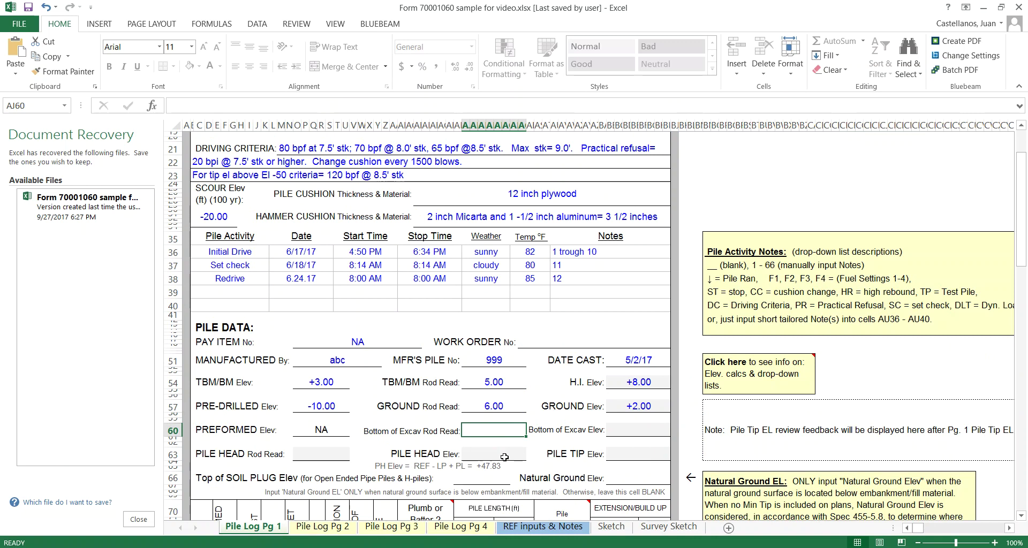
pyautogui.write('9')
pyautogui.click(650, 429)
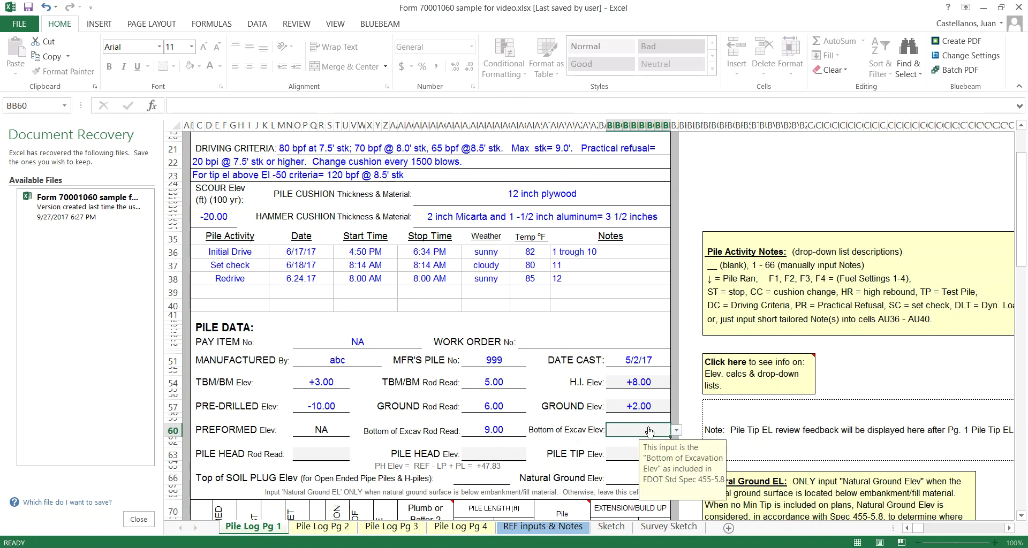
pyautogui.click(677, 431)
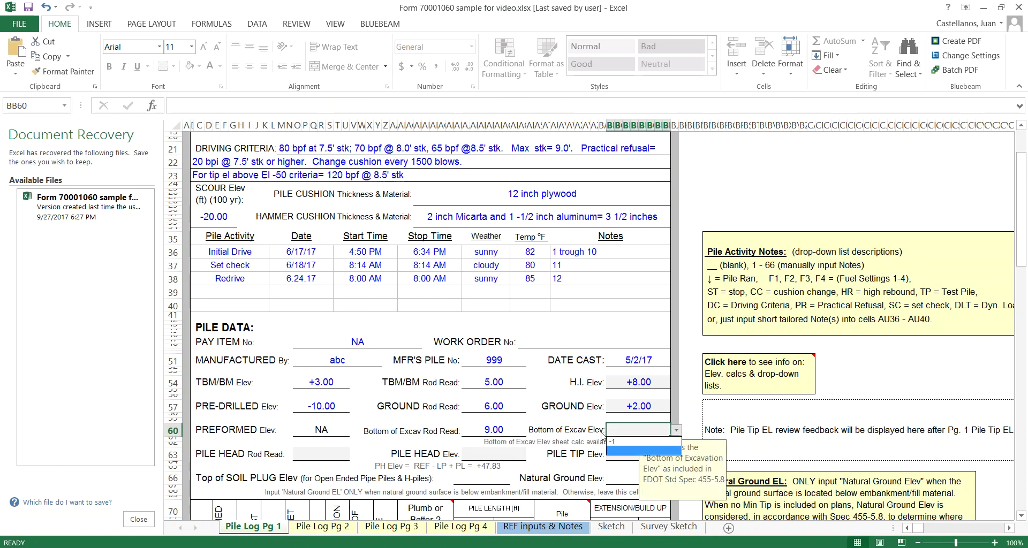
pyautogui.click(629, 445)
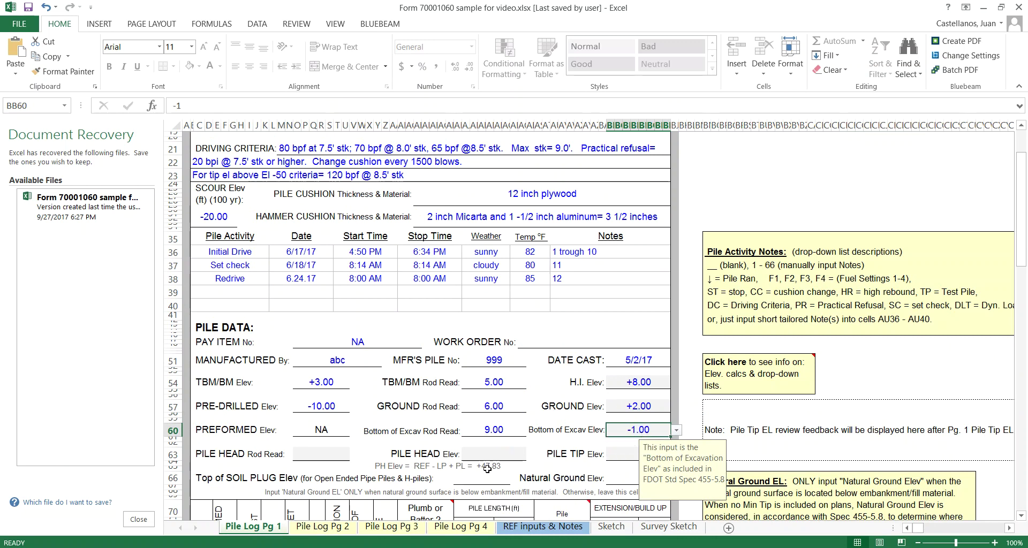
# Try clearing the TBM/BM, Ground and Bottom of Excav rod readings, and select the H.I. elevation for manual input
pyautogui.scroll(-1, 654, 462)
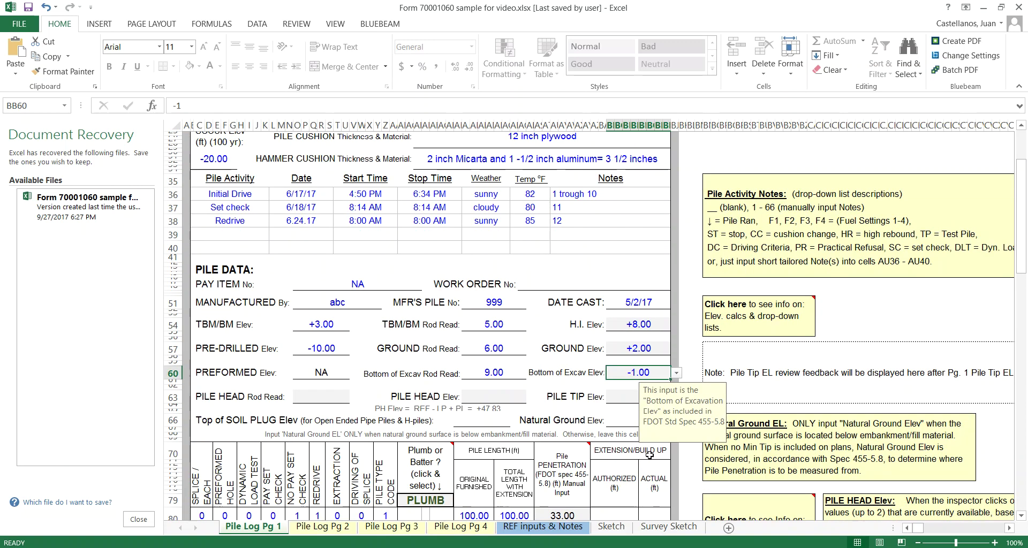
pyautogui.click(498, 325)
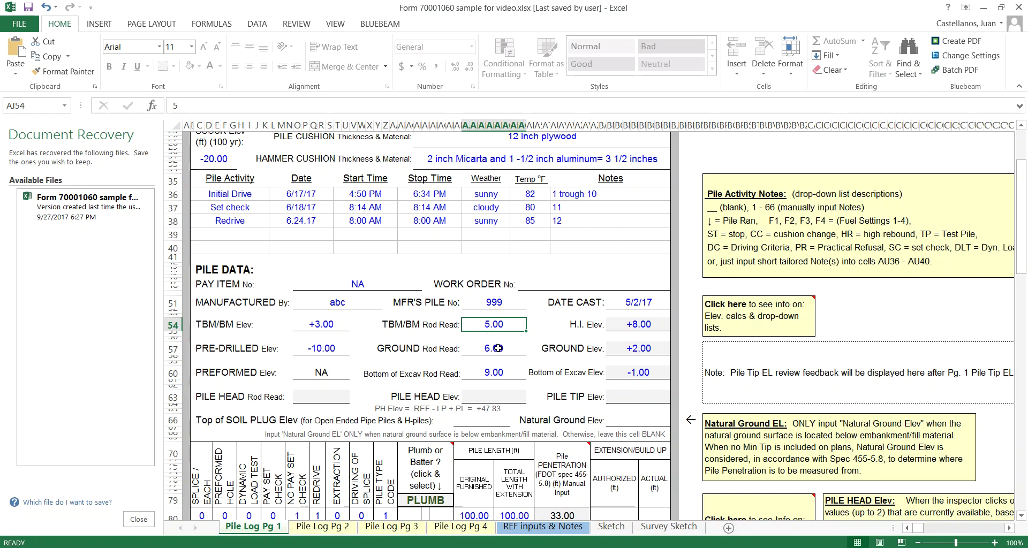
pyautogui.click(498, 350)
pyautogui.press('Delete')
pyautogui.click(494, 347)
pyautogui.press('Delete')
pyautogui.click(498, 369)
pyautogui.press('Delete')
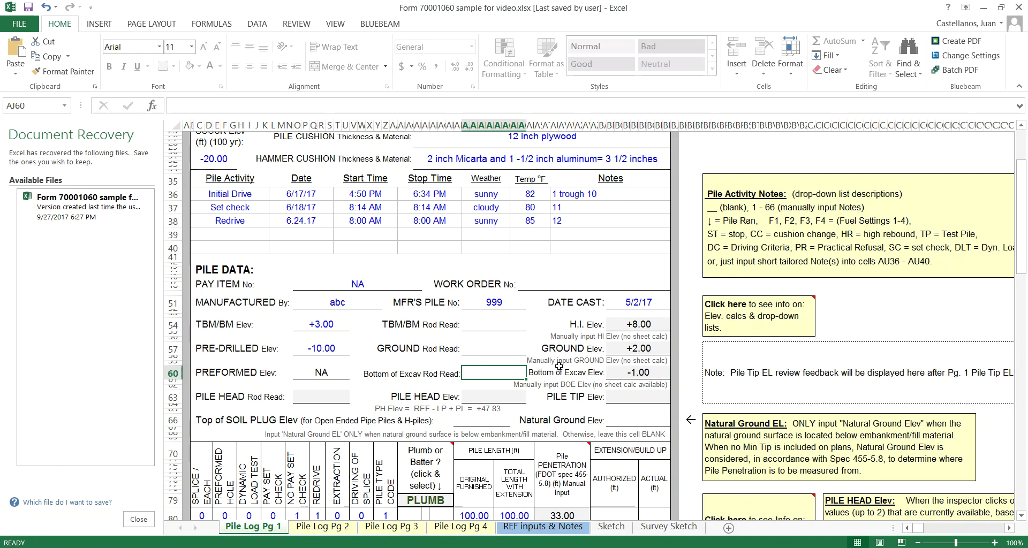
pyautogui.click(632, 321)
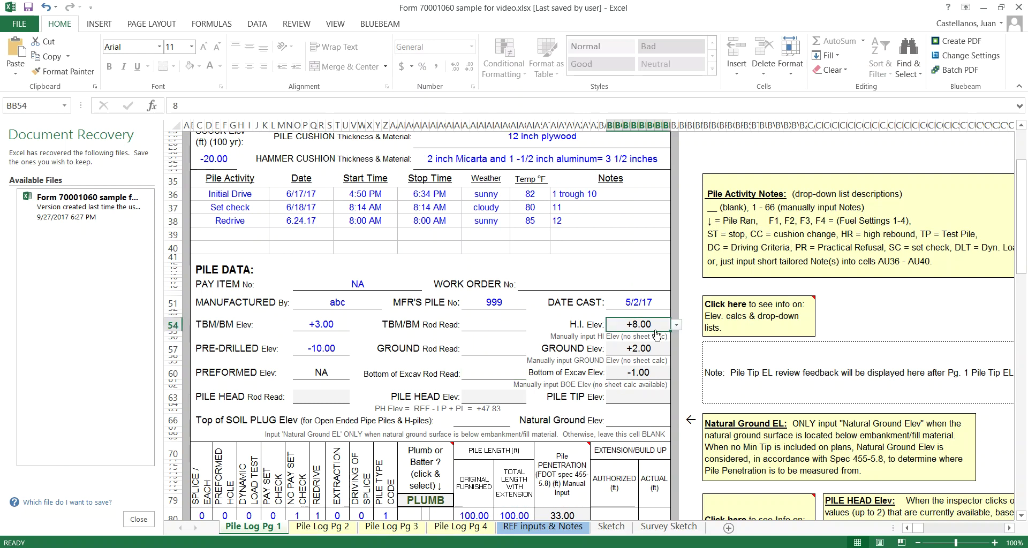
# Undo the clearing of the three rod readings
pyautogui.click(47, 7)
pyautogui.click(47, 7)
pyautogui.click(47, 8)
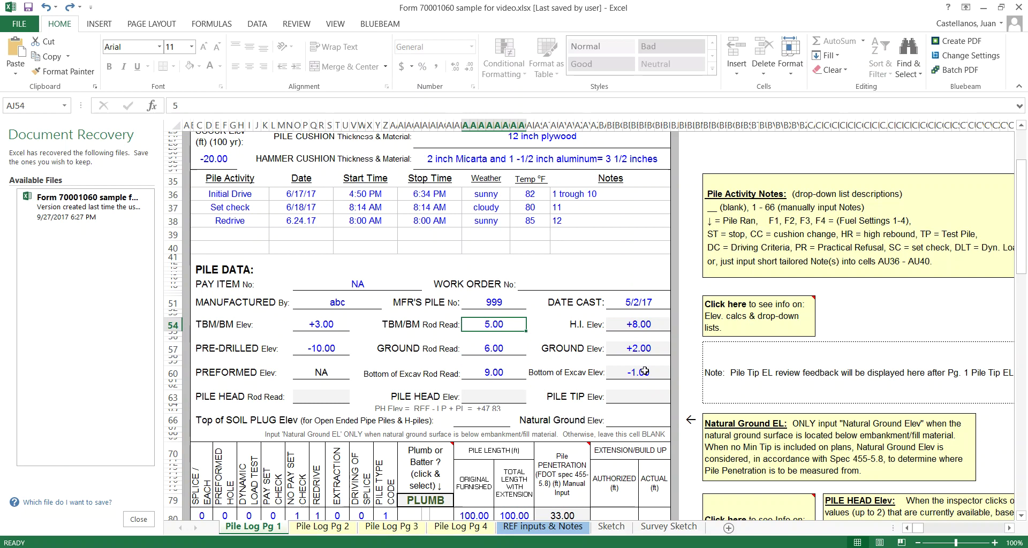
# Select the empty Pile Head Rod Read field, and examine the current pile head elevation and driving log on Pile Log Pg 2
pyautogui.click(316, 398)
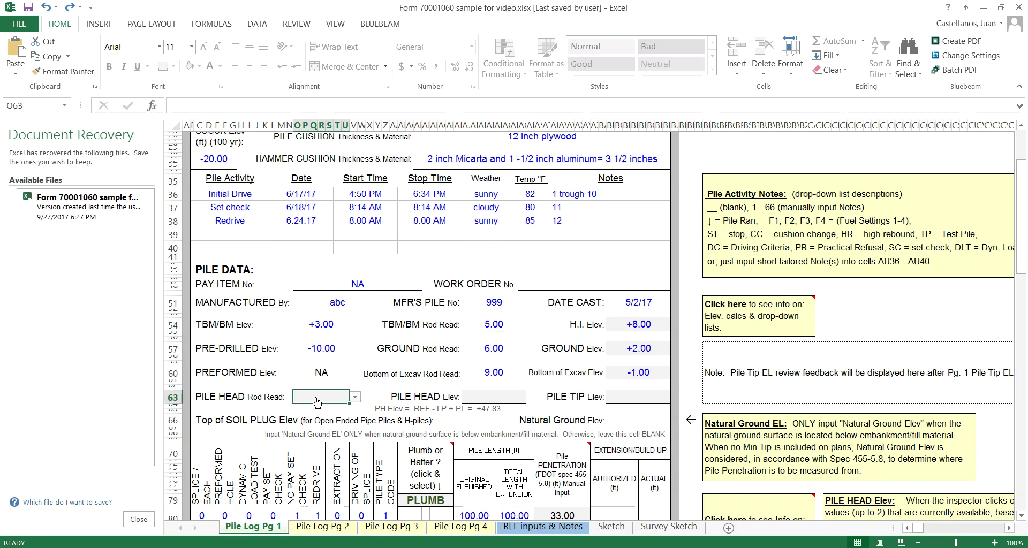
pyautogui.click(308, 529)
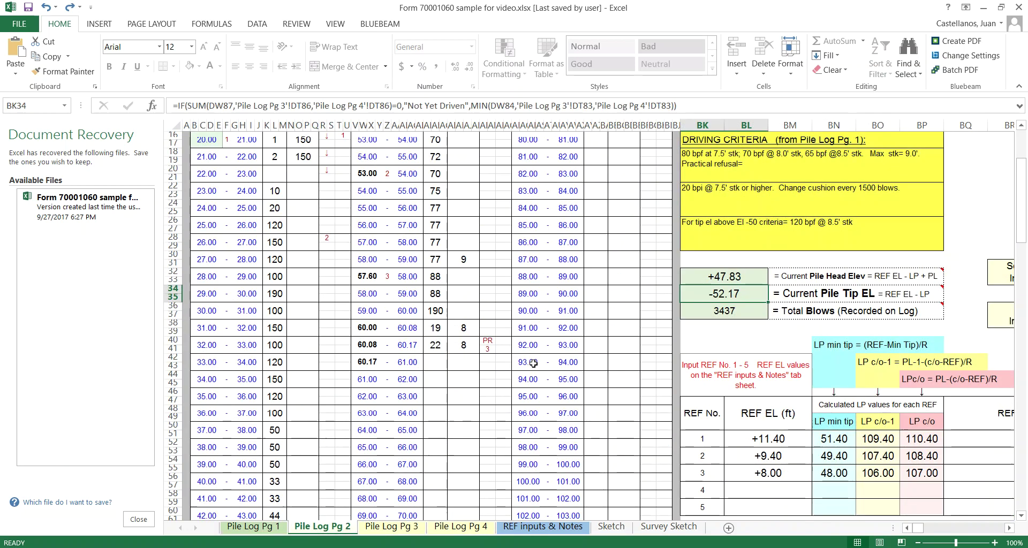
pyautogui.scroll(-3, 534, 364)
pyautogui.scroll(4, 514, 390)
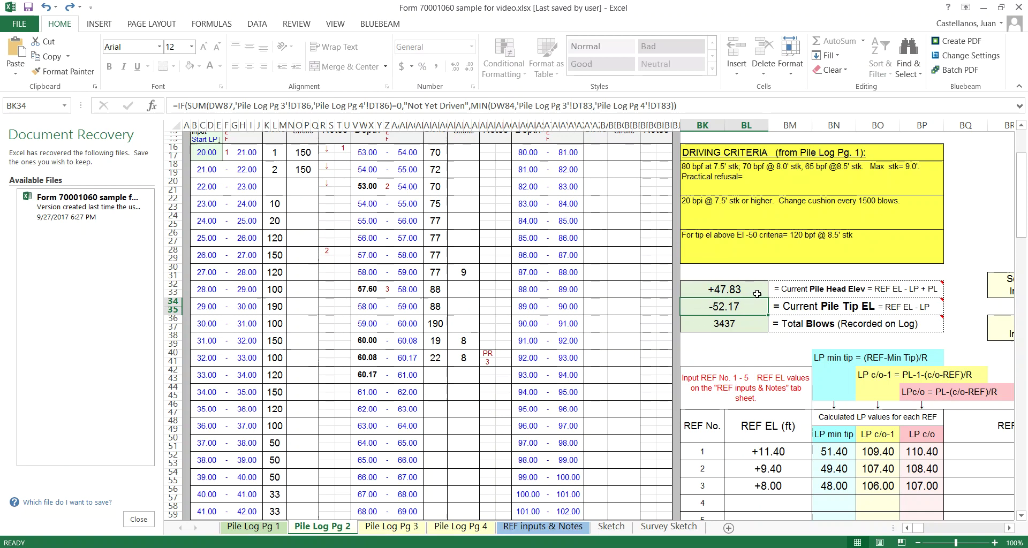
# On Pile Log Pg 1, enter 39.5 as the Pile Head Rod Read
pyautogui.click(246, 527)
pyautogui.scroll(5, 263, 240)
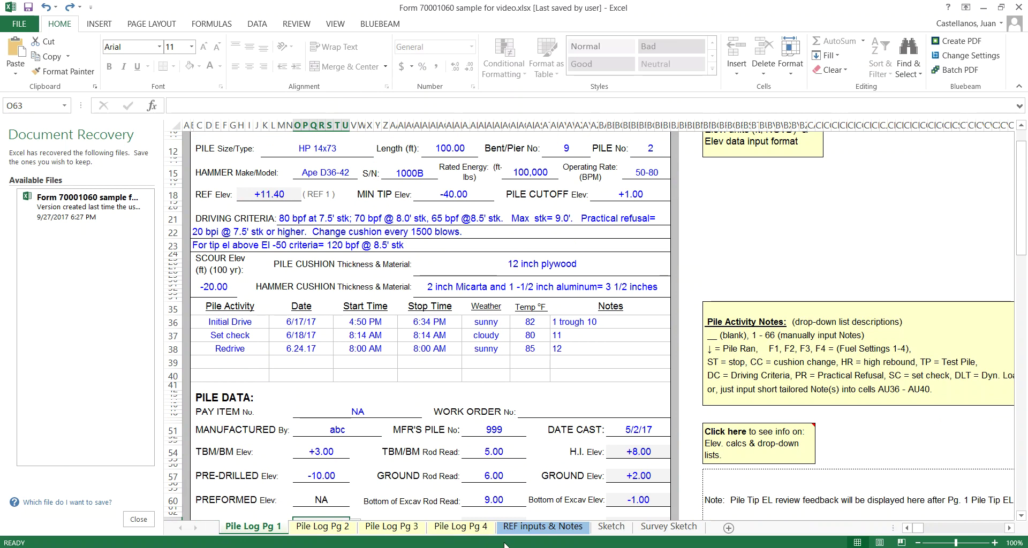
pyautogui.scroll(-2, 399, 510)
pyautogui.click(355, 478)
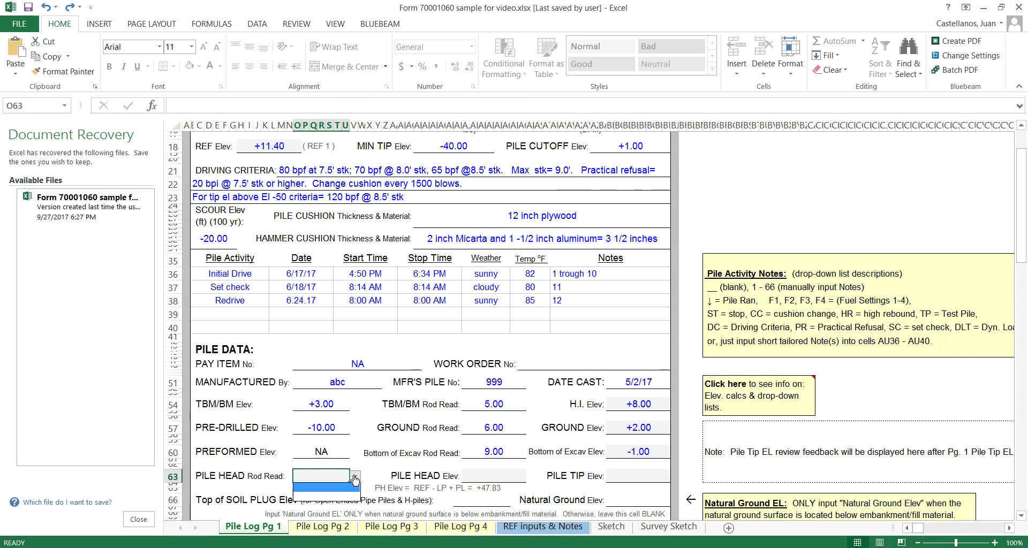
pyautogui.click(317, 476)
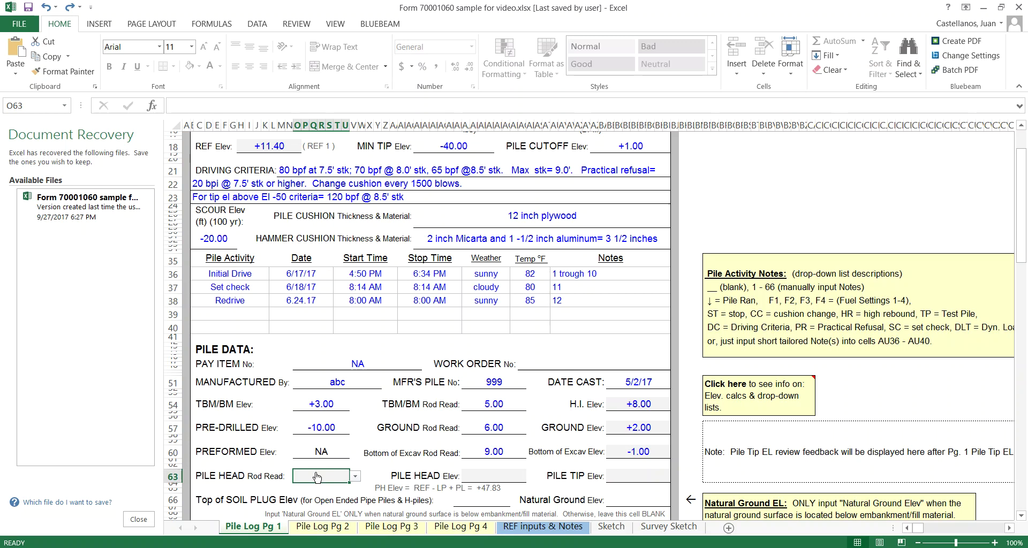
pyautogui.write('39.5')
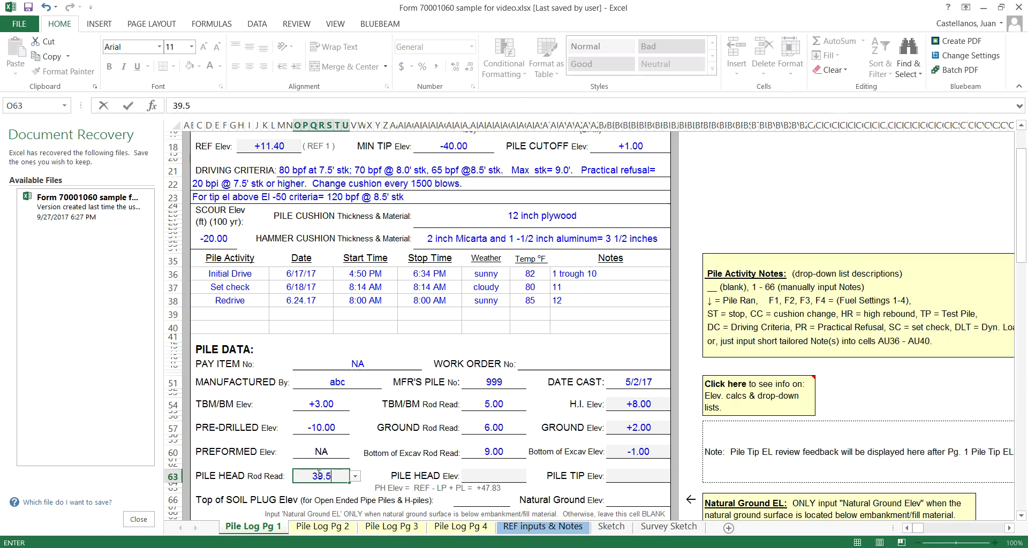
pyautogui.press('Return')
pyautogui.scroll(-1, 262, 452)
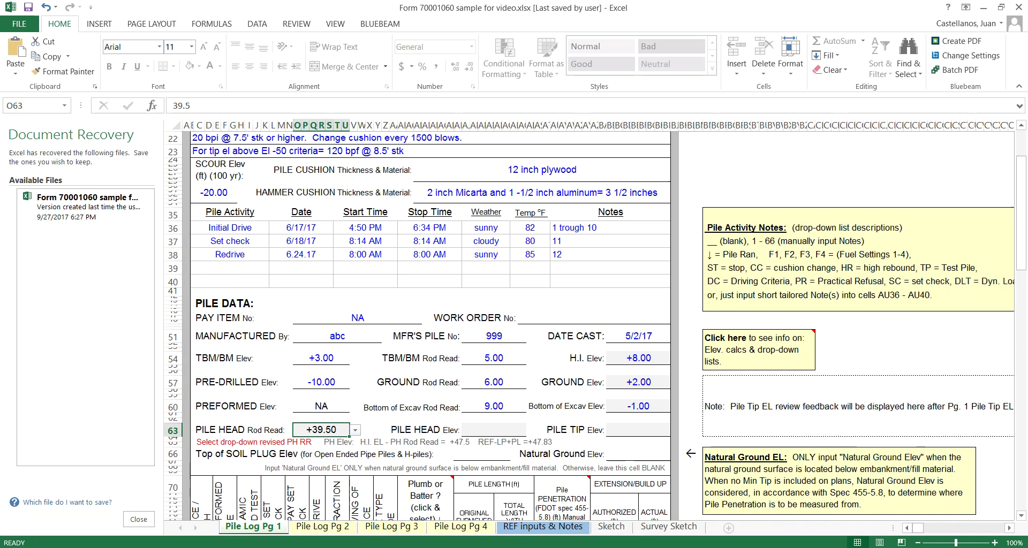
# Check the rod reading sign convention on the Survey Sketch, and choose the revised Pile Head Rod Read of -39.50 on Pile Log Pg 1
pyautogui.click(669, 526)
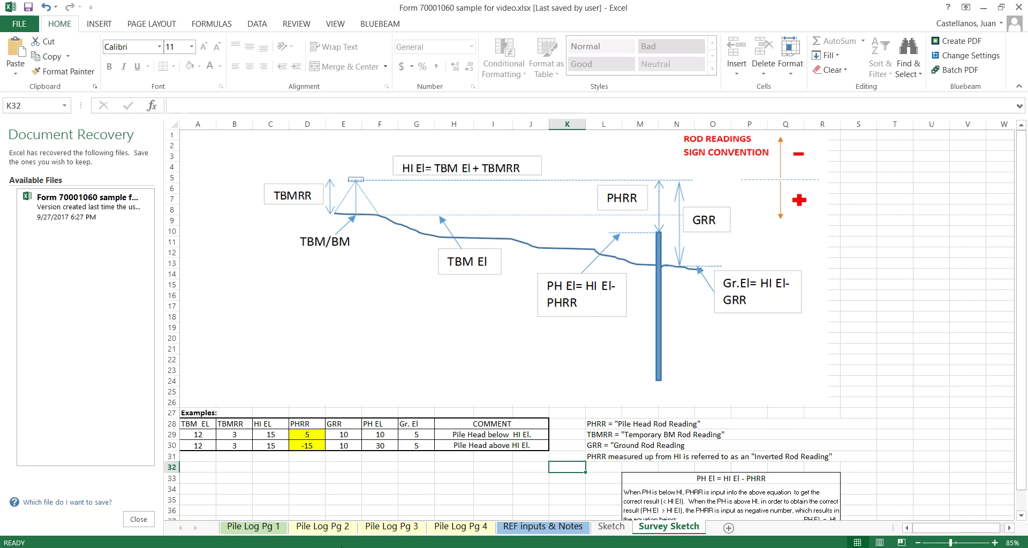
pyautogui.click(266, 531)
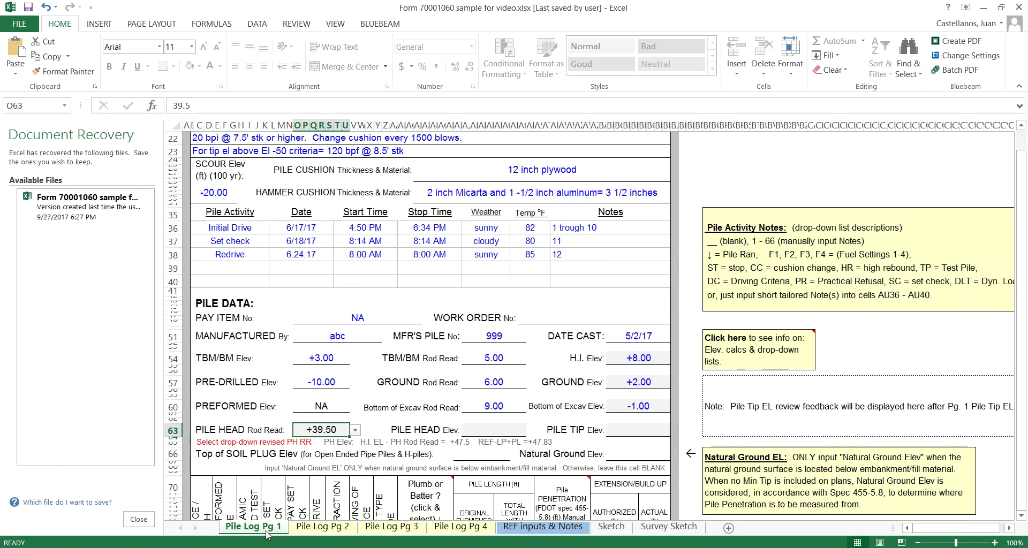
pyautogui.click(356, 431)
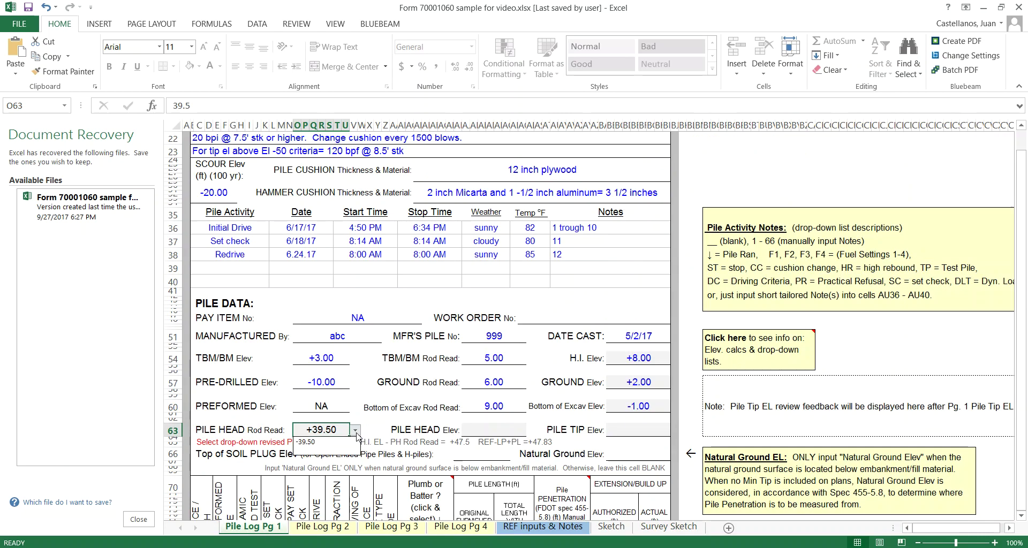
pyautogui.click(321, 449)
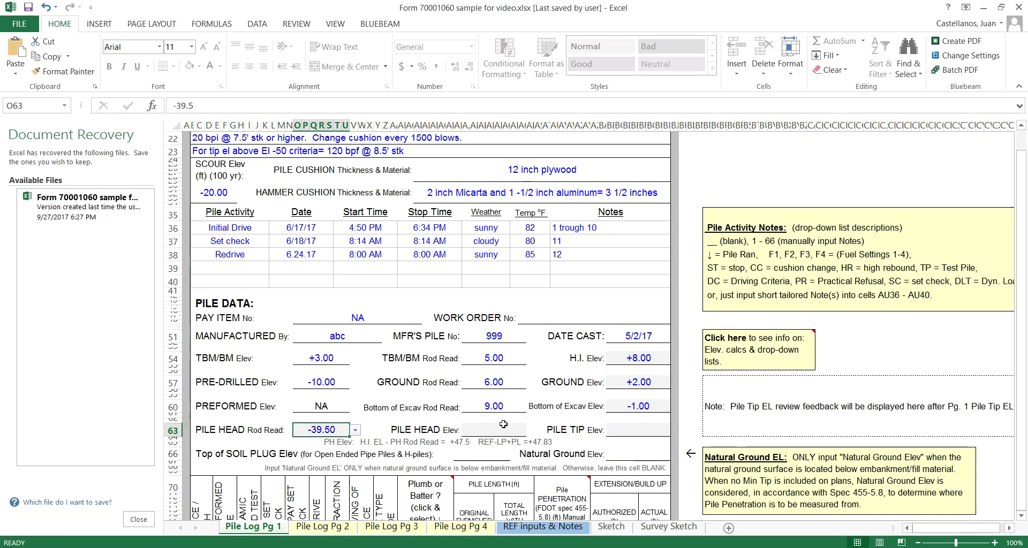
# Review the current pile head elevation on Pile Log Pg 2, and choose +47.50 as the Pile Head Elev on Pile Log Pg 1
pyautogui.scroll(-1, 586, 399)
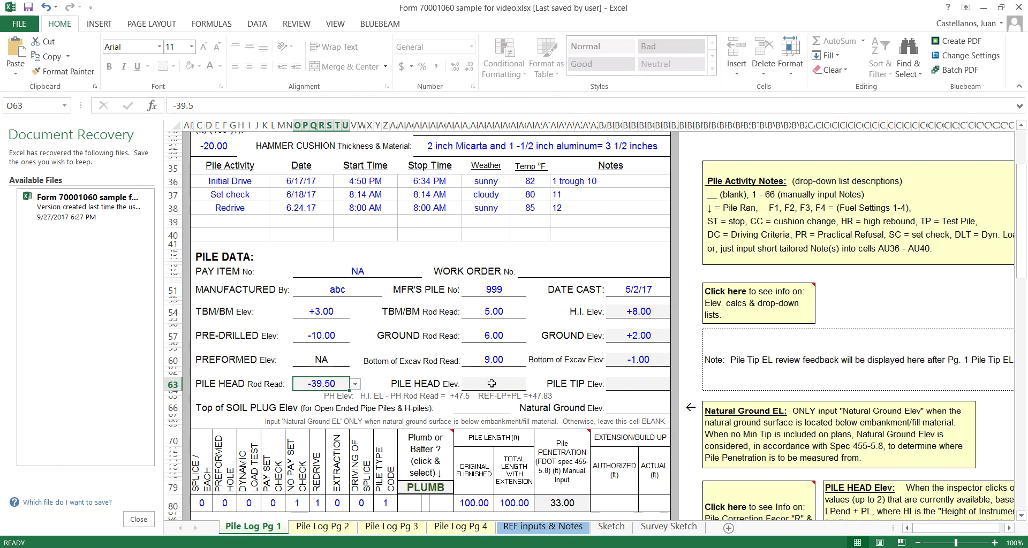
pyautogui.click(321, 528)
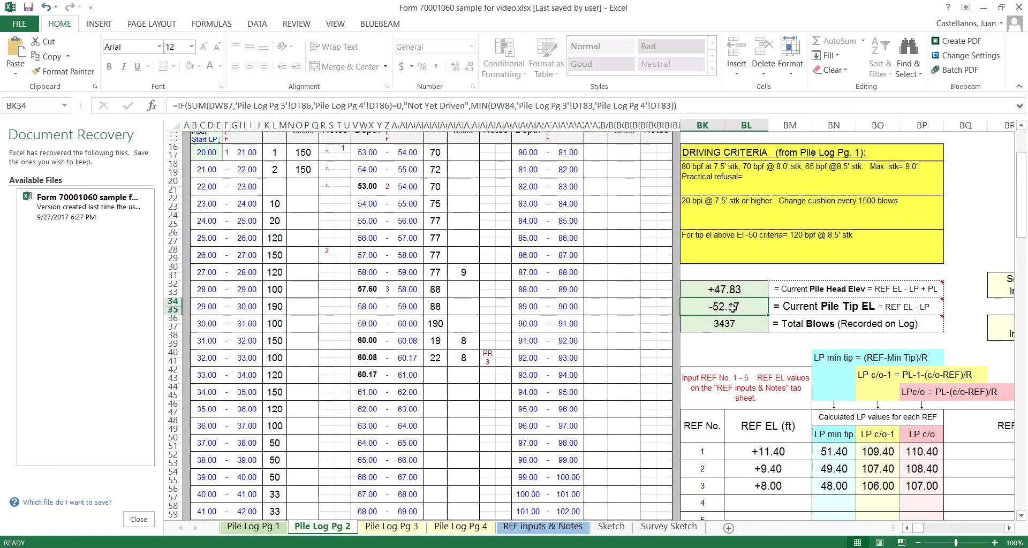
pyautogui.click(253, 527)
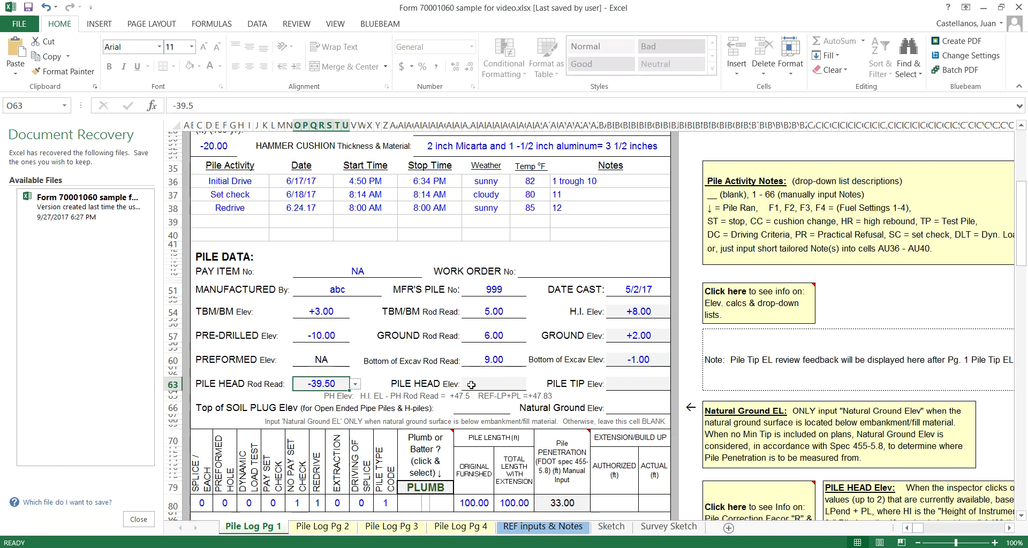
pyautogui.click(488, 387)
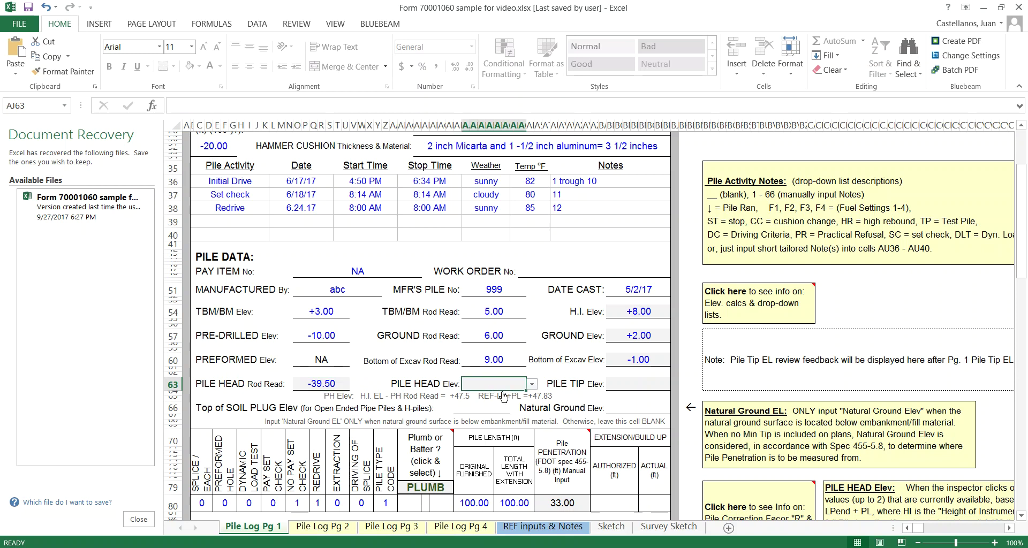
pyautogui.click(533, 384)
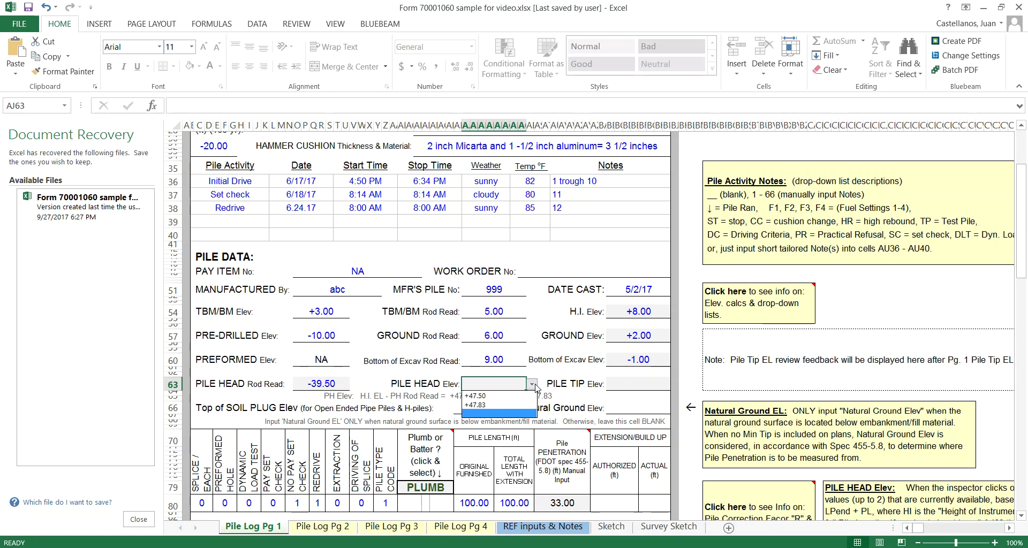
pyautogui.click(477, 397)
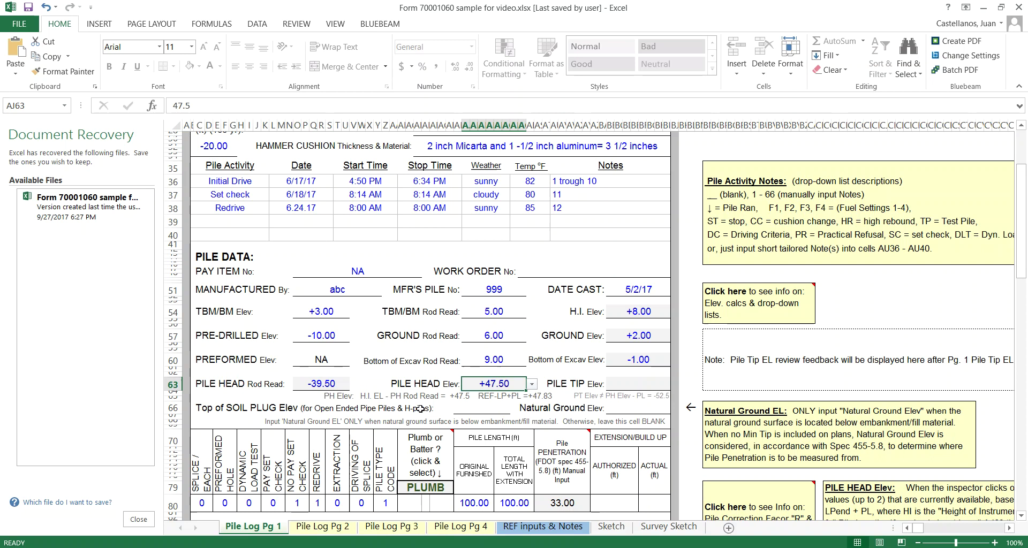
# Choose the calculated Pile Tip Elev of -52.50, and compare it with the current pile tip elevation on Pile Log Pg 2
pyautogui.click(637, 381)
pyautogui.click(677, 386)
pyautogui.click(637, 399)
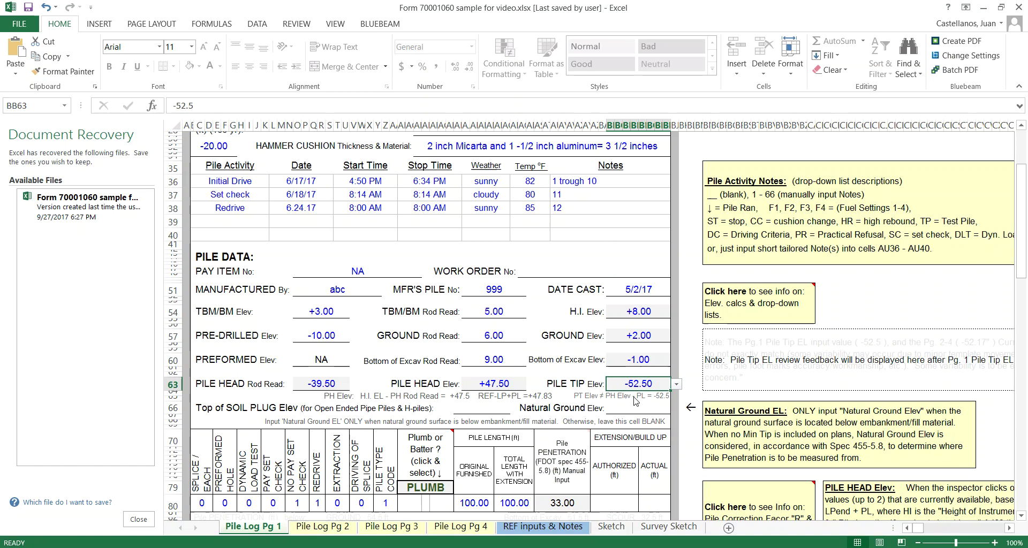
pyautogui.click(322, 526)
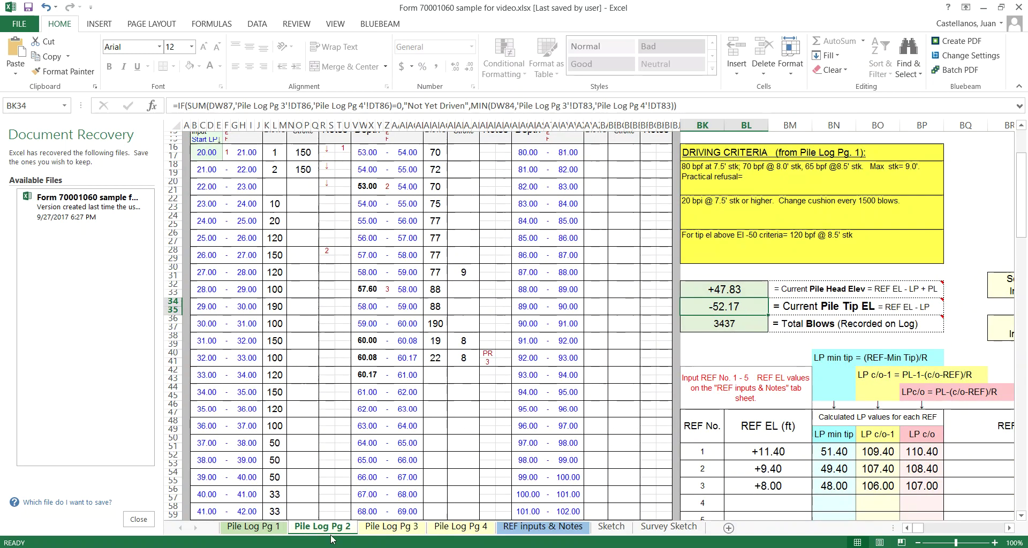
pyautogui.click(254, 527)
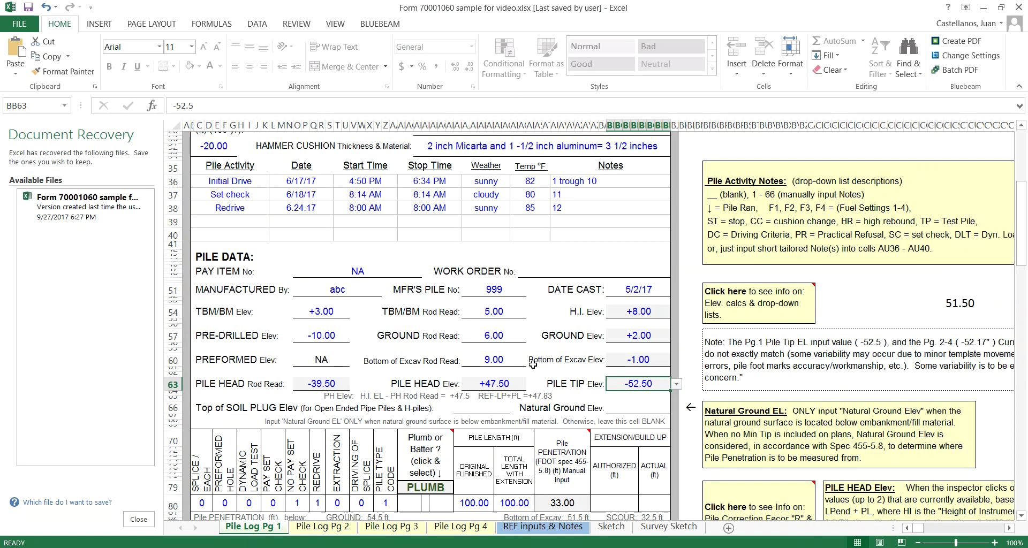
# Clear the manually entered Pile Penetration value, and review the elevations and penetration depths on Pile Log Pg 1
pyautogui.scroll(-1, 640, 370)
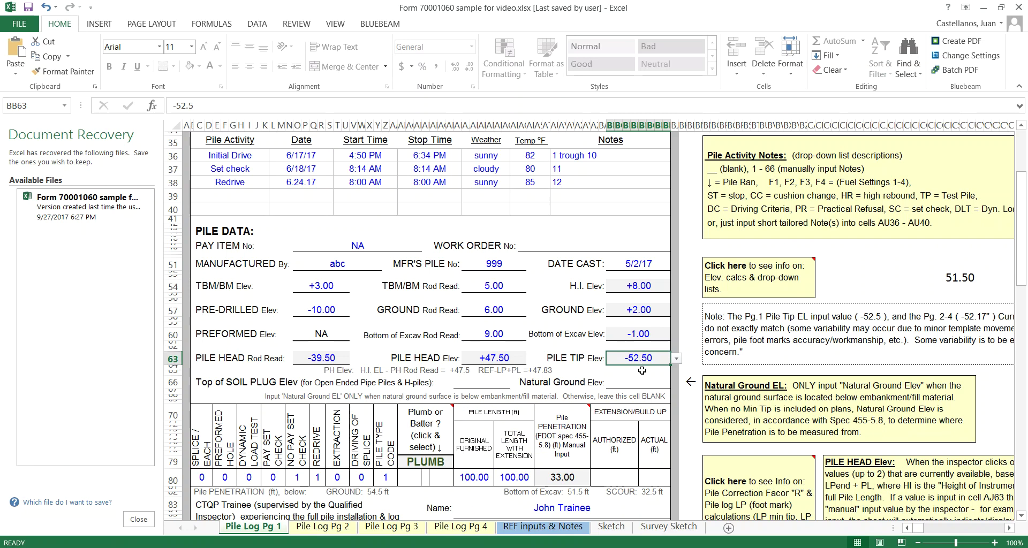
pyautogui.scroll(-2, 642, 371)
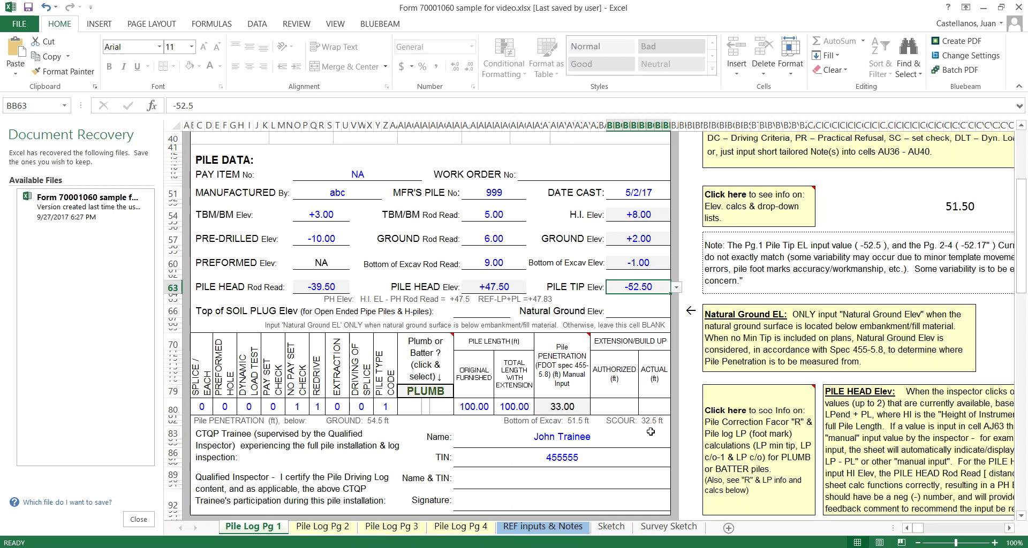
pyautogui.click(557, 409)
pyautogui.press('Delete')
pyautogui.scroll(6, 383, 290)
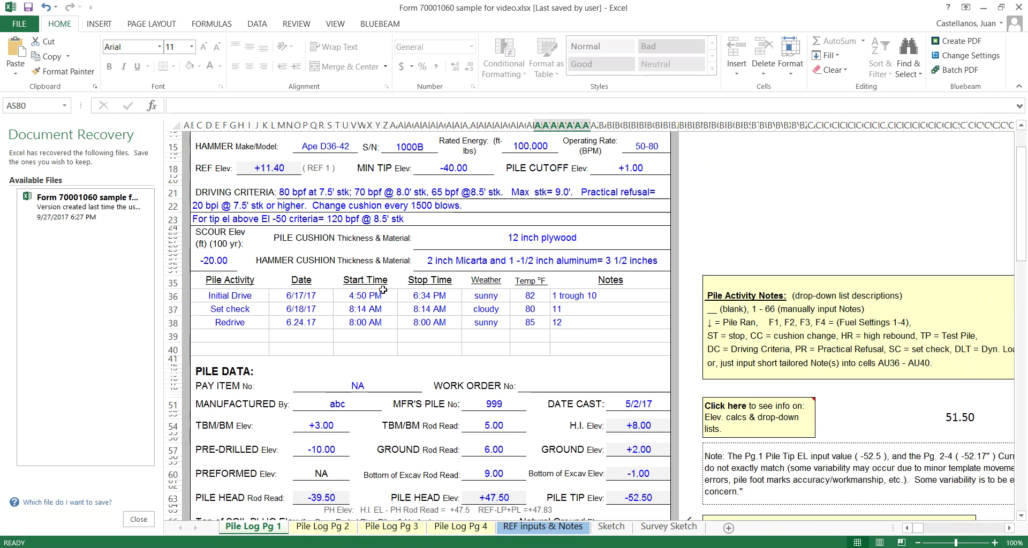
pyautogui.scroll(-6, 348, 305)
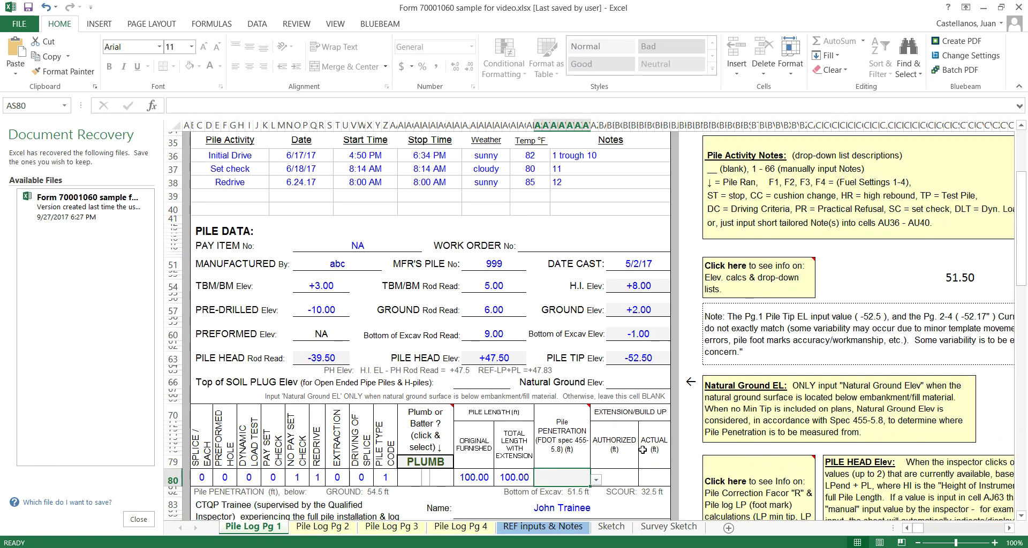
pyautogui.scroll(-3, 643, 450)
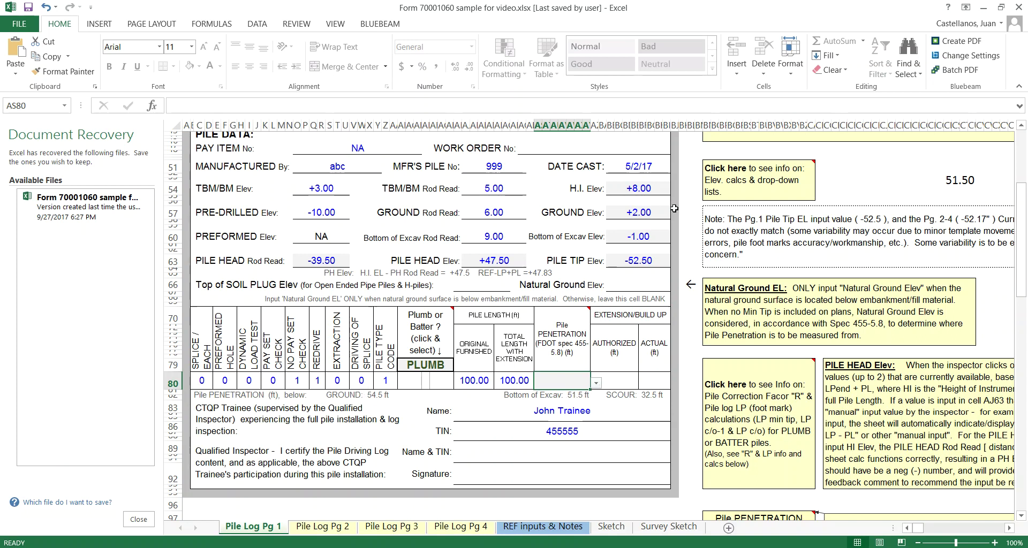
# Try a Natural Ground Elev of -10, and clear the field again
pyautogui.click(639, 285)
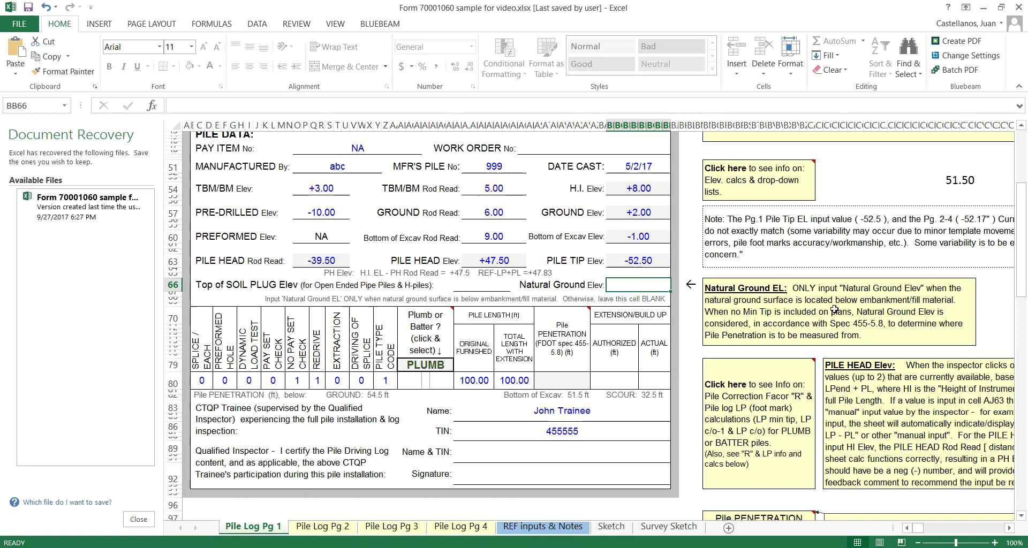
pyautogui.write('-10')
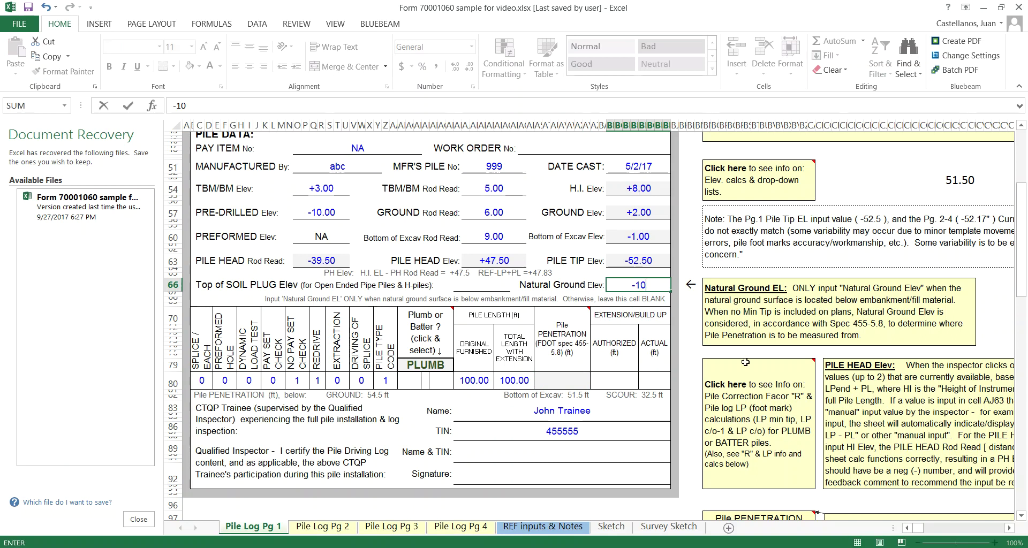
pyautogui.click(471, 415)
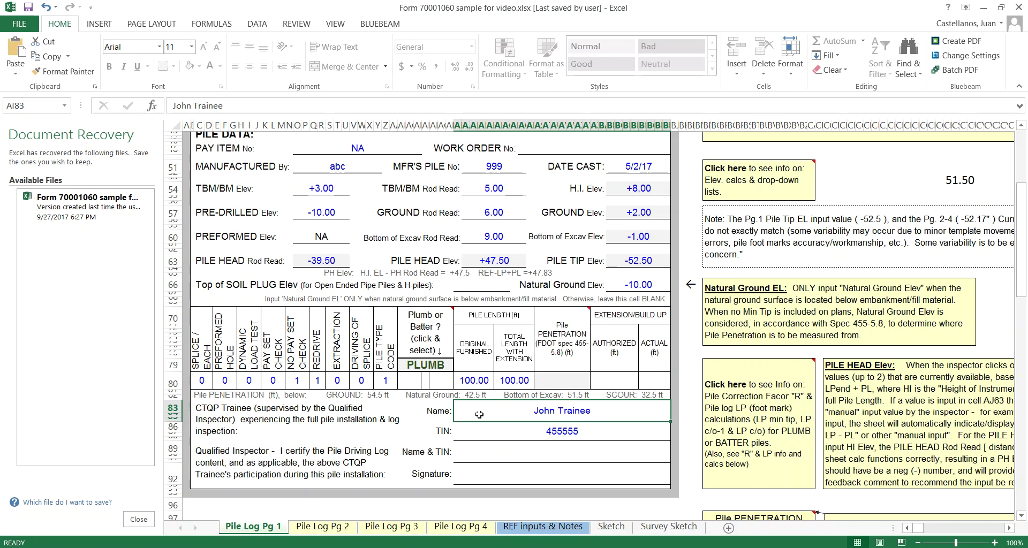
pyautogui.click(647, 285)
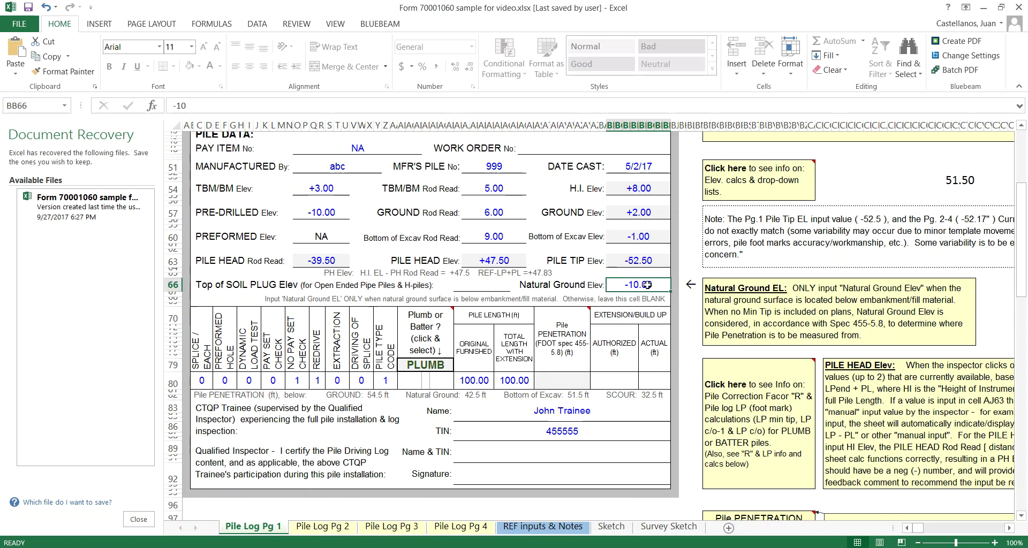
pyautogui.press('Delete')
pyautogui.press('Tab')
# Choose the 32.50 ft penetration below scour as the Pile Penetration
pyautogui.click(556, 383)
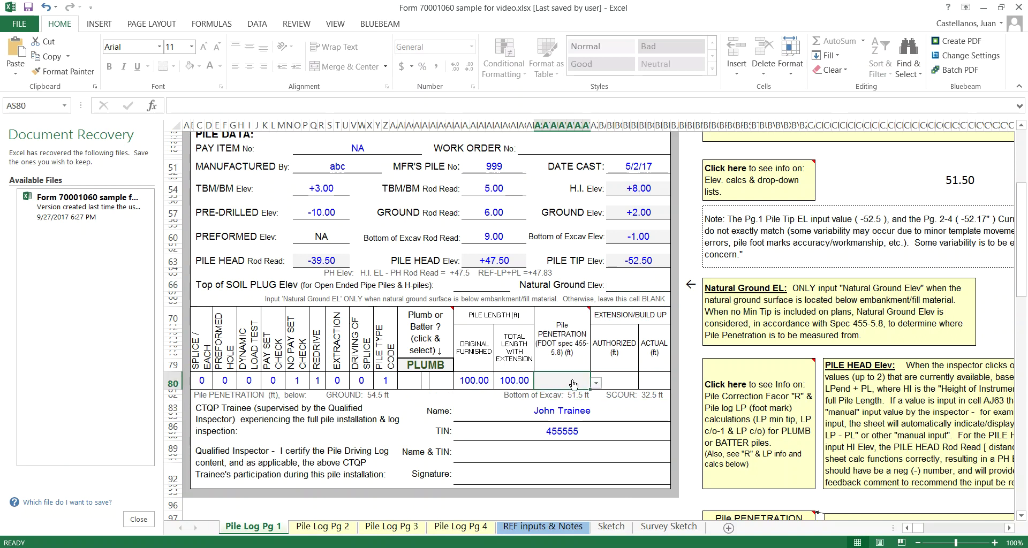
pyautogui.click(596, 383)
pyautogui.click(557, 421)
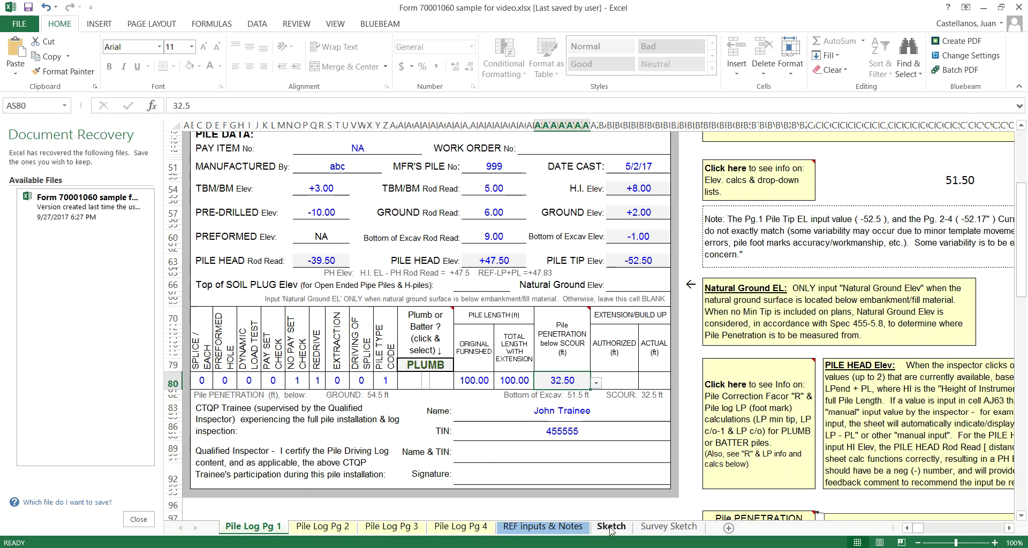
# Examine the pile diagram and its elevation labels on the Sketch sheet, from the pile head down to the pile tip
pyautogui.click(622, 528)
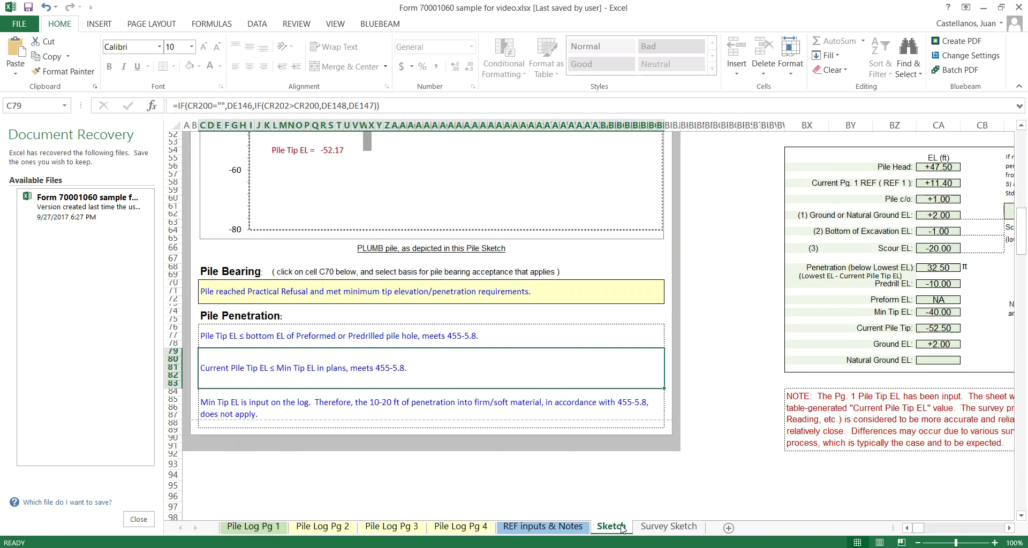
pyautogui.scroll(15, 434, 248)
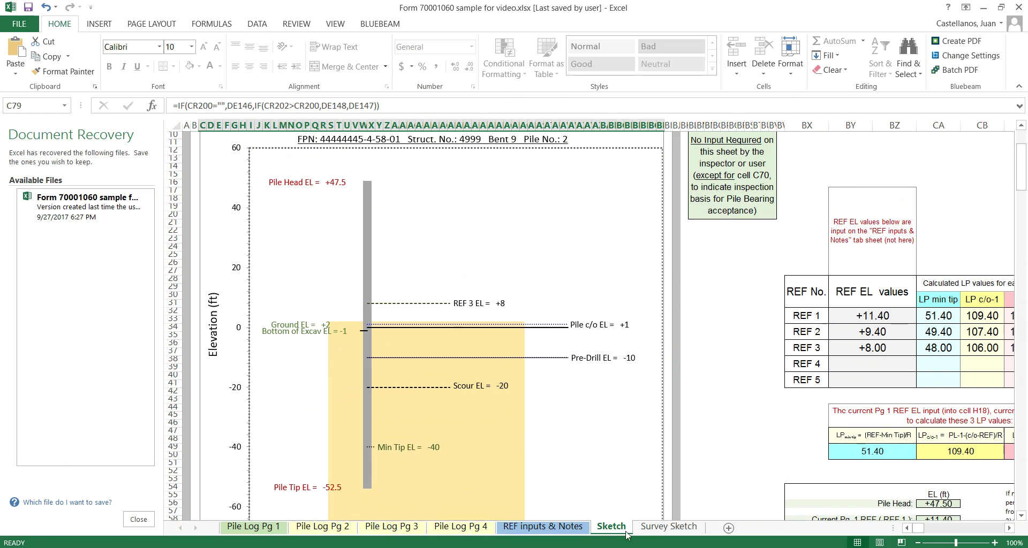
pyautogui.scroll(-3, 399, 315)
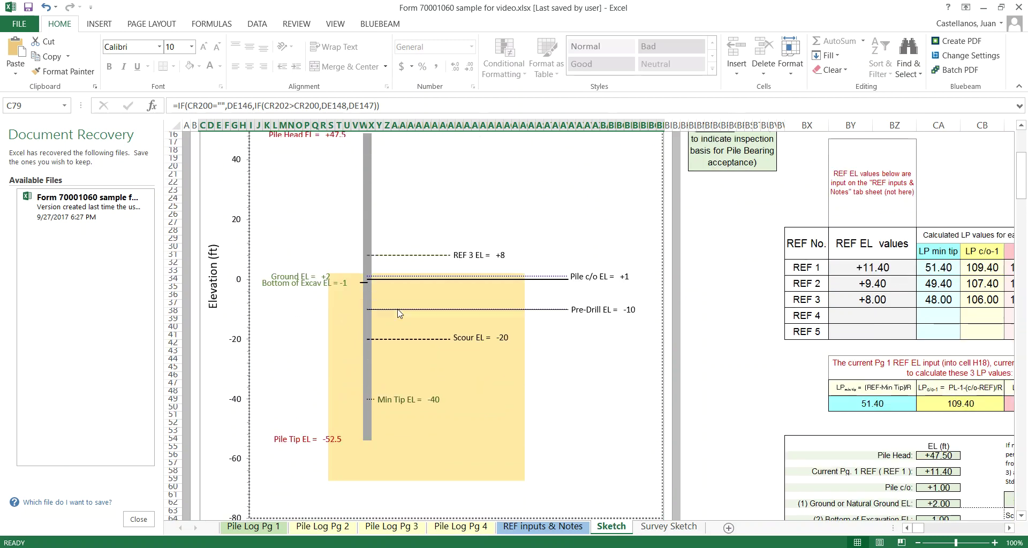
pyautogui.scroll(-2, 402, 321)
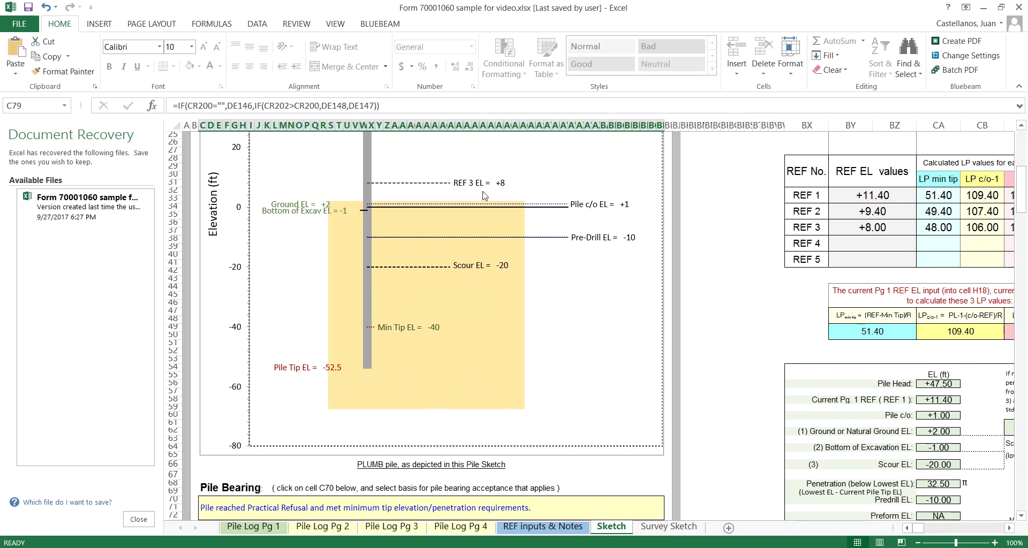
pyautogui.scroll(6, 438, 239)
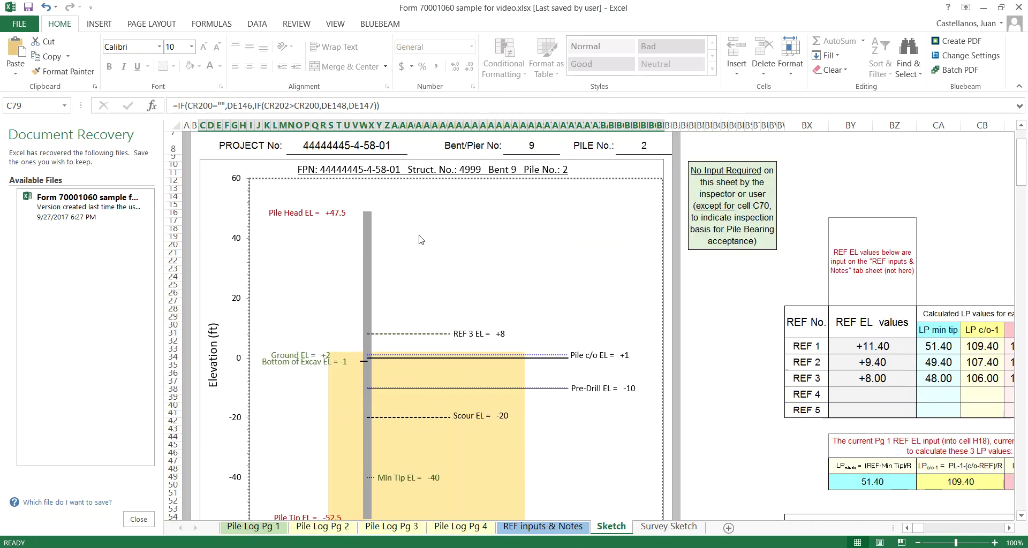
pyautogui.scroll(-6, 569, 335)
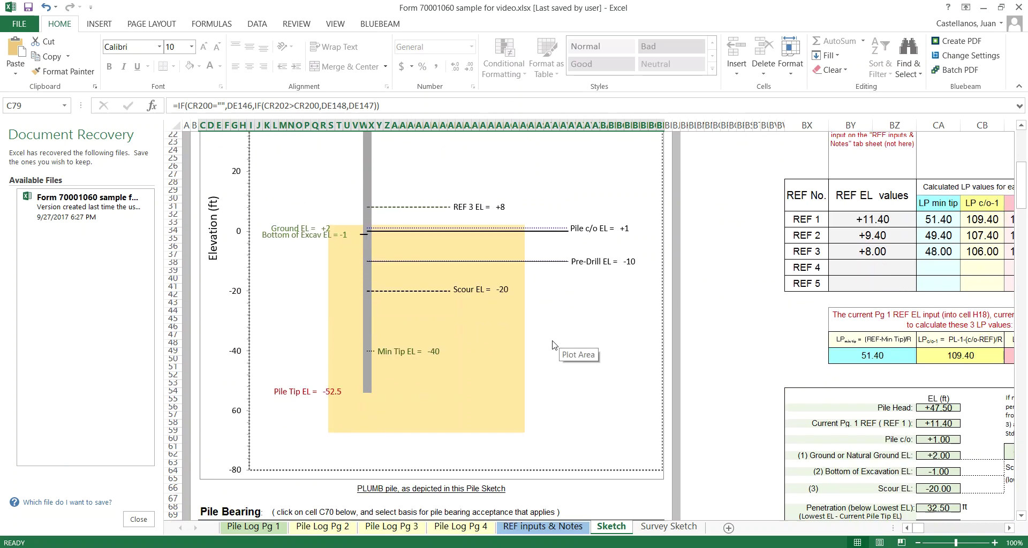
# Try switching the pile type on Pile Log Pg 1 from plumb to BATTER
pyautogui.scroll(-1, 549, 347)
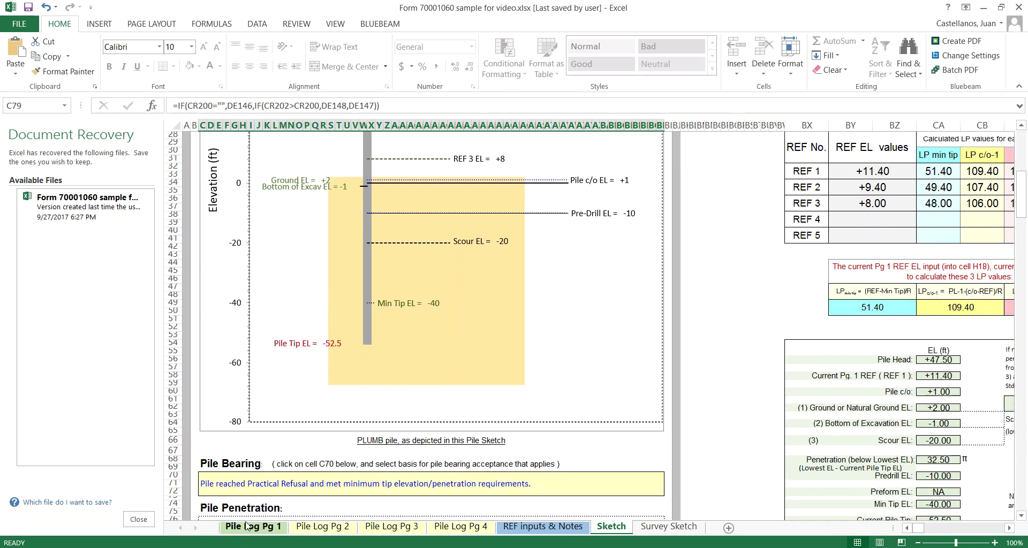
pyautogui.scroll(5, 372, 199)
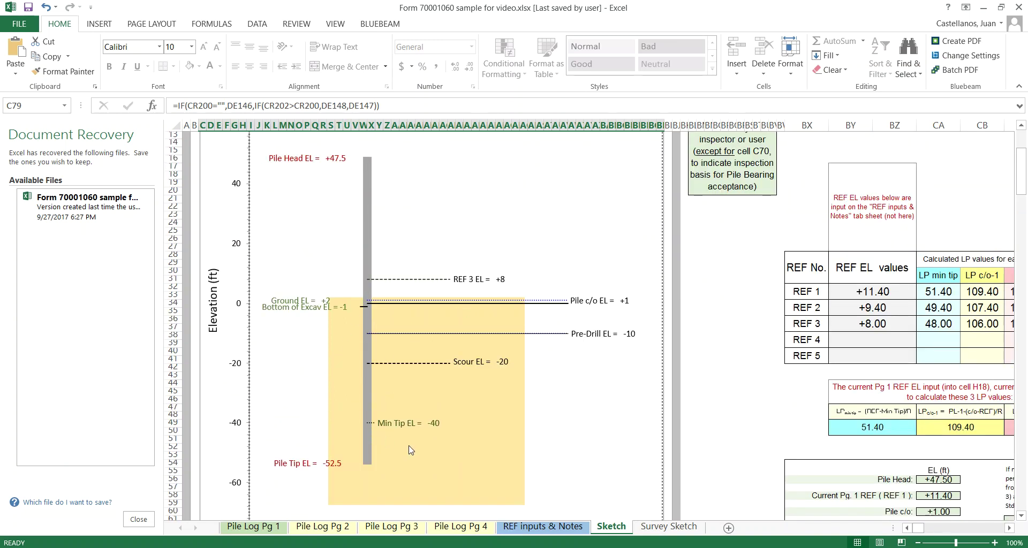
pyautogui.scroll(-4, 384, 321)
pyautogui.click(247, 527)
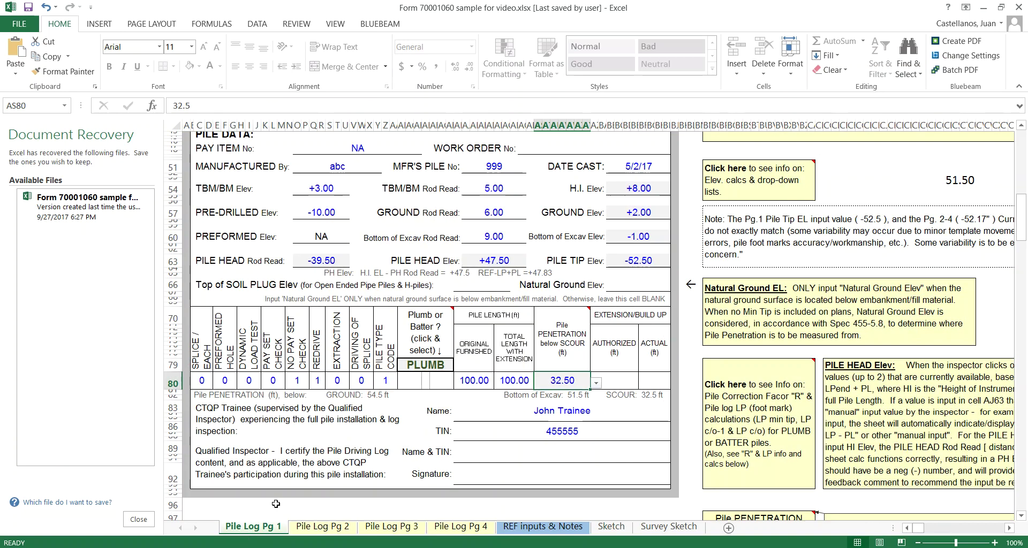
pyautogui.click(425, 367)
pyautogui.click(460, 366)
pyautogui.click(422, 387)
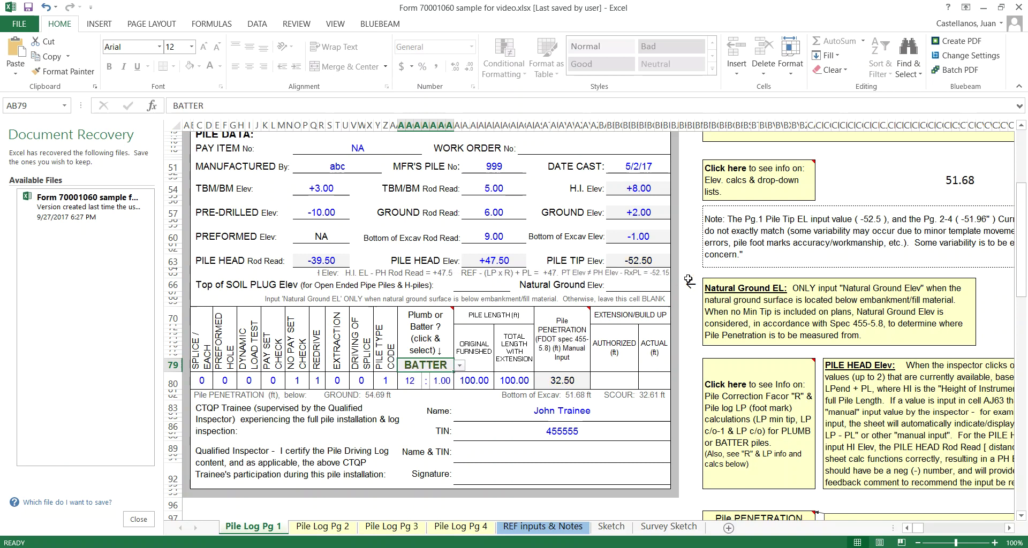
# Review the Pile Tip Elev choices on Pile Log Pg 1, and check the current pile tip elevation on Pile Log Pg 2
pyautogui.click(654, 260)
pyautogui.click(677, 262)
pyautogui.click(678, 262)
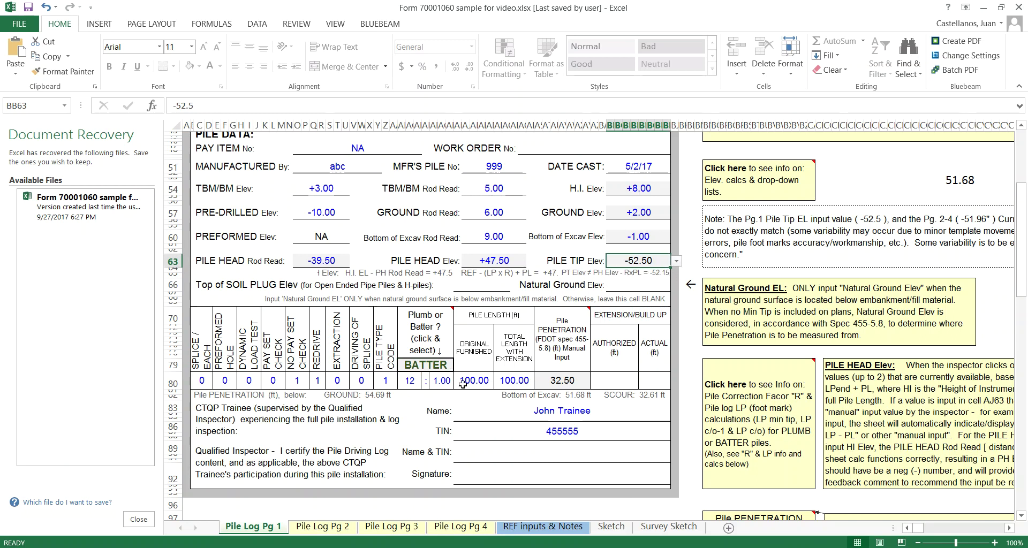
pyautogui.click(323, 527)
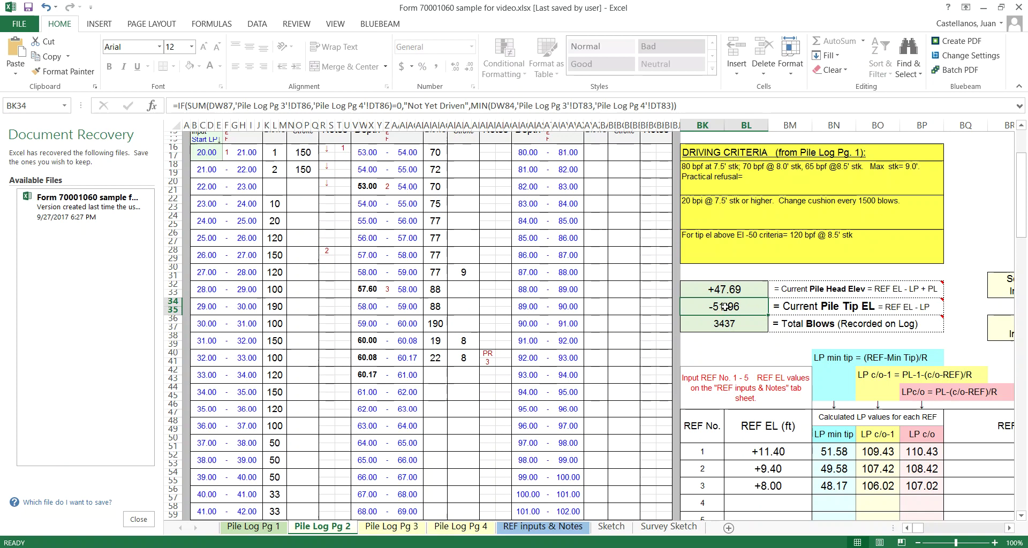
pyautogui.click(256, 527)
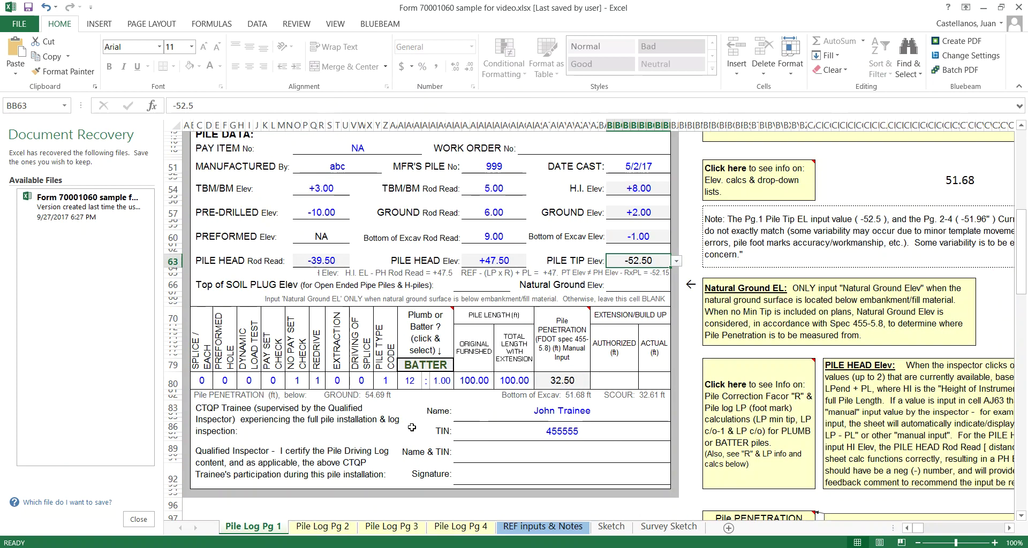
# Try a vertical batter ratio component of 4, and check the current pile head and tip elevations on Pile Log Pg 2
pyautogui.click(411, 382)
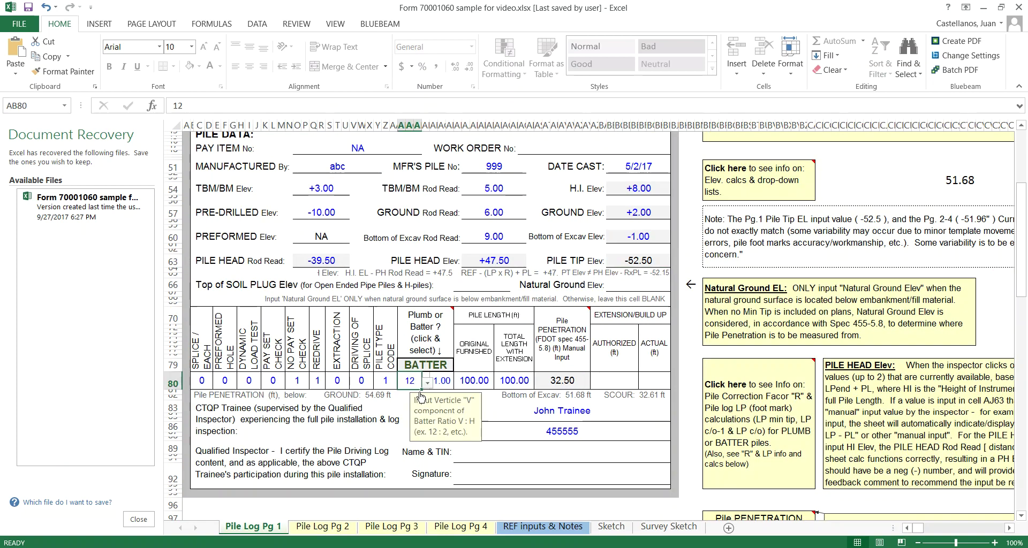
pyautogui.write('4')
pyautogui.press('Return')
pyautogui.click(322, 527)
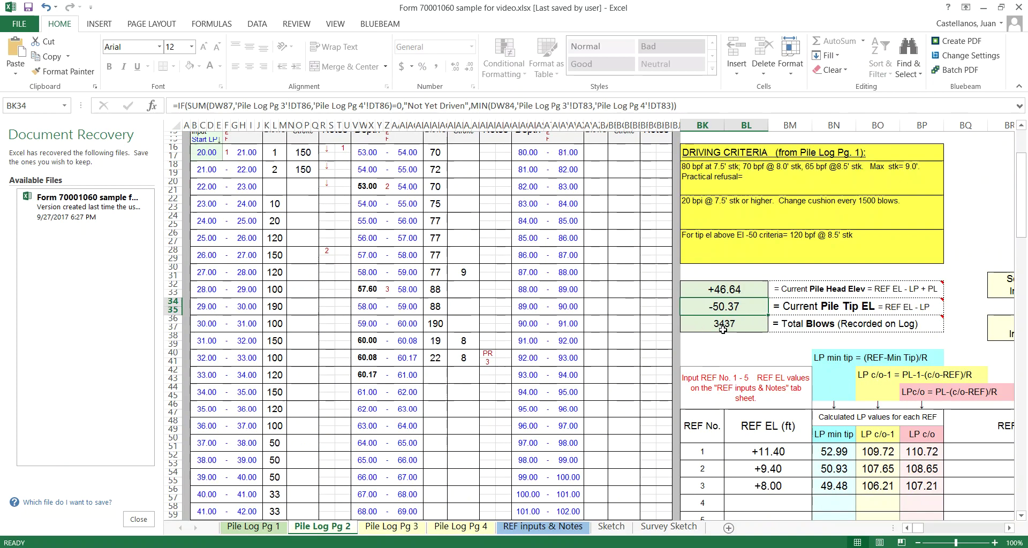
pyautogui.click(251, 527)
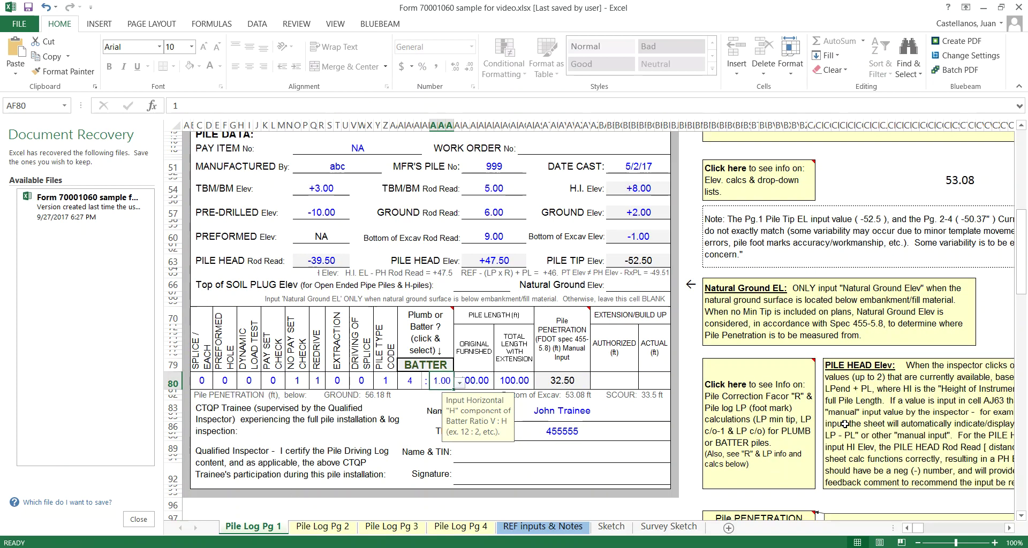
# Set the pile on Pile Log Pg 1 back to PLUMB
pyautogui.scroll(-1, 847, 426)
pyautogui.scroll(-4, 849, 429)
pyautogui.scroll(3, 429, 286)
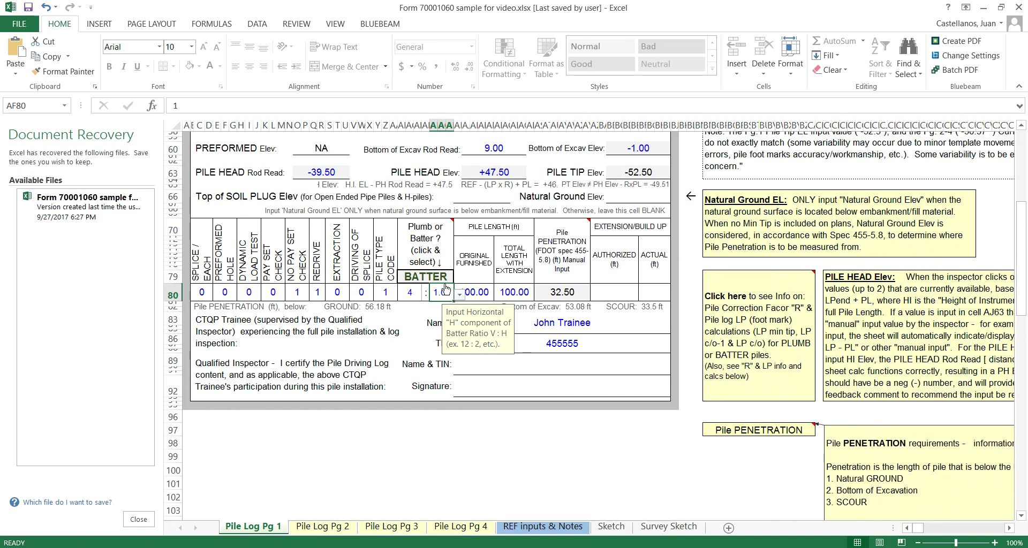
pyautogui.click(438, 277)
pyautogui.click(460, 276)
pyautogui.click(423, 296)
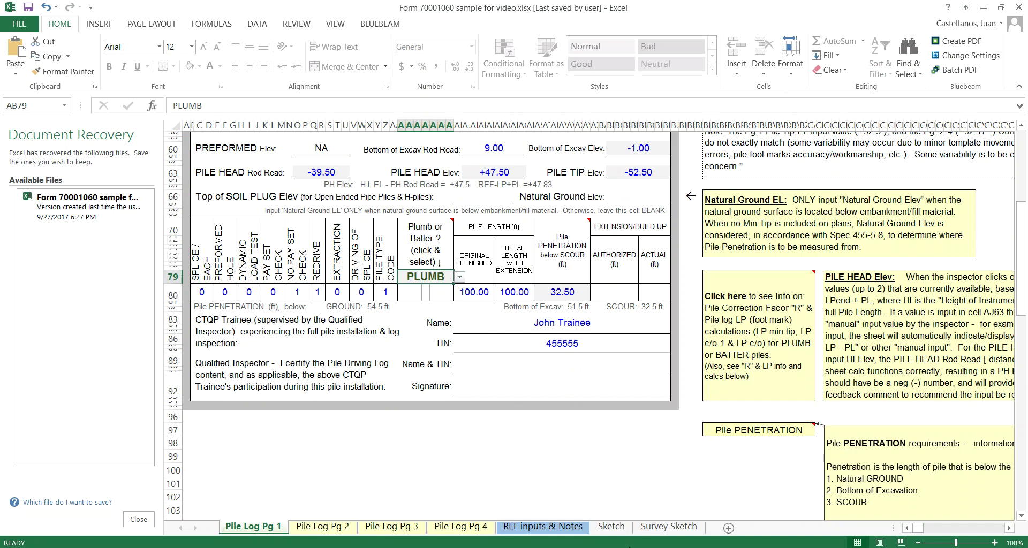
# Choose "Pile reached Practical Refusal and met minimum tip elevation/penetration requirements." as the Pile Bearing basis on the Sketch sheet
pyautogui.click(611, 527)
pyautogui.scroll(4, 408, 248)
pyautogui.scroll(-9, 443, 387)
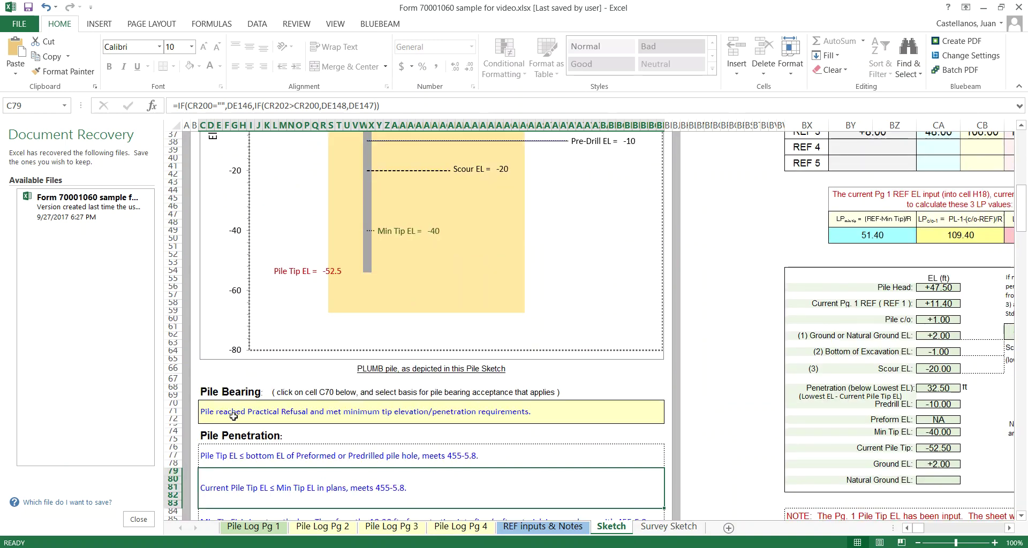
pyautogui.click(221, 414)
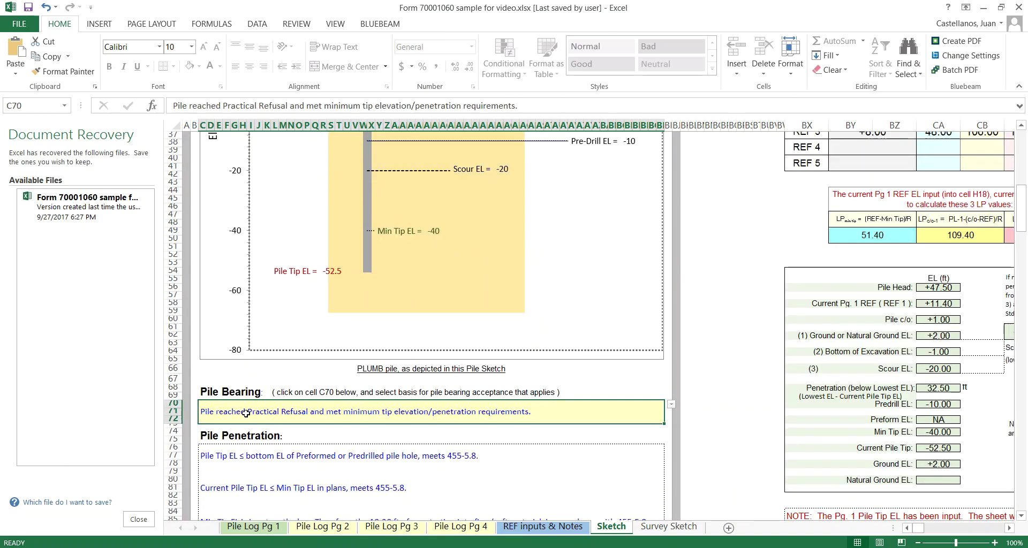
pyautogui.click(671, 406)
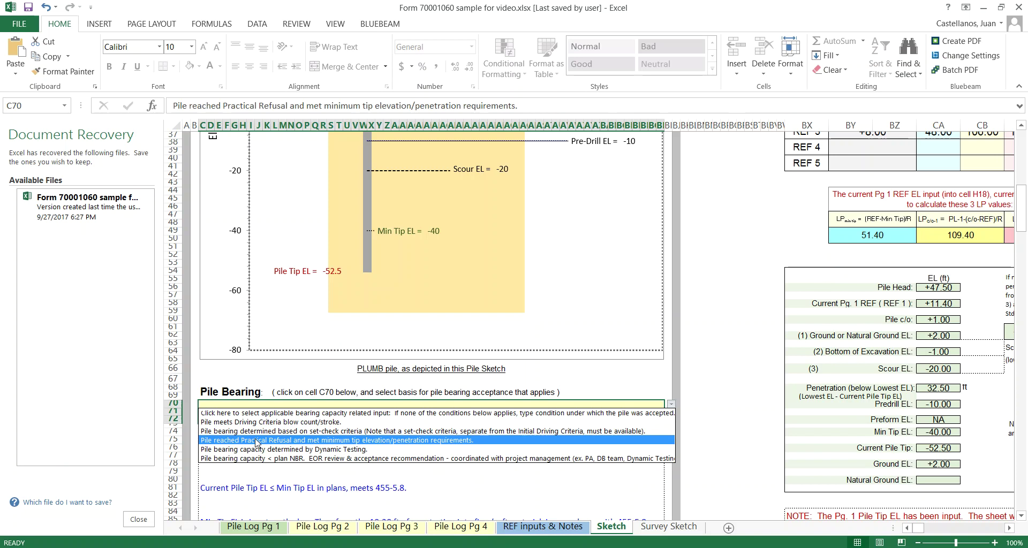
pyautogui.click(220, 442)
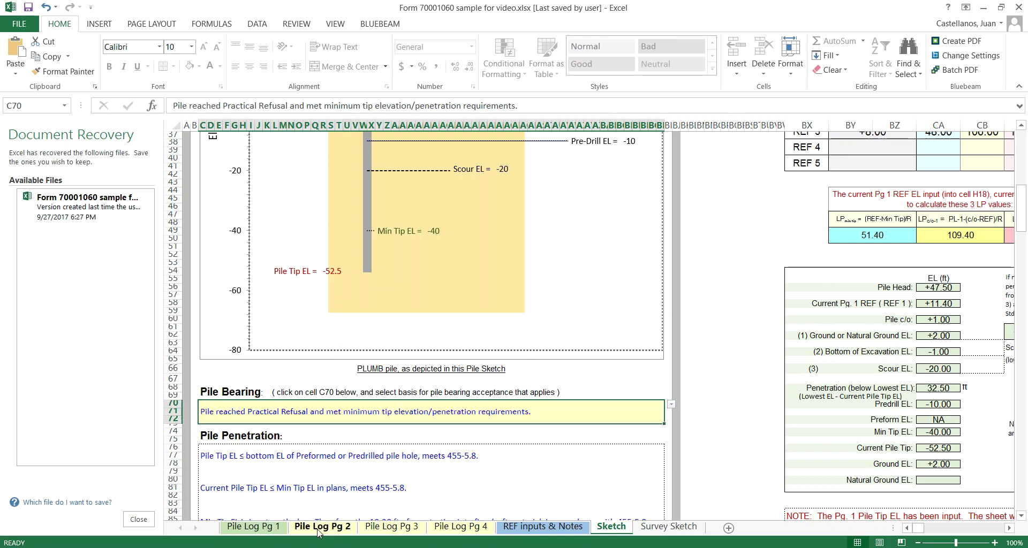
# Check the blow records on Pile Log Pg 2, and read the Pile Penetration statements below the diagram on the Sketch sheet
pyautogui.click(318, 528)
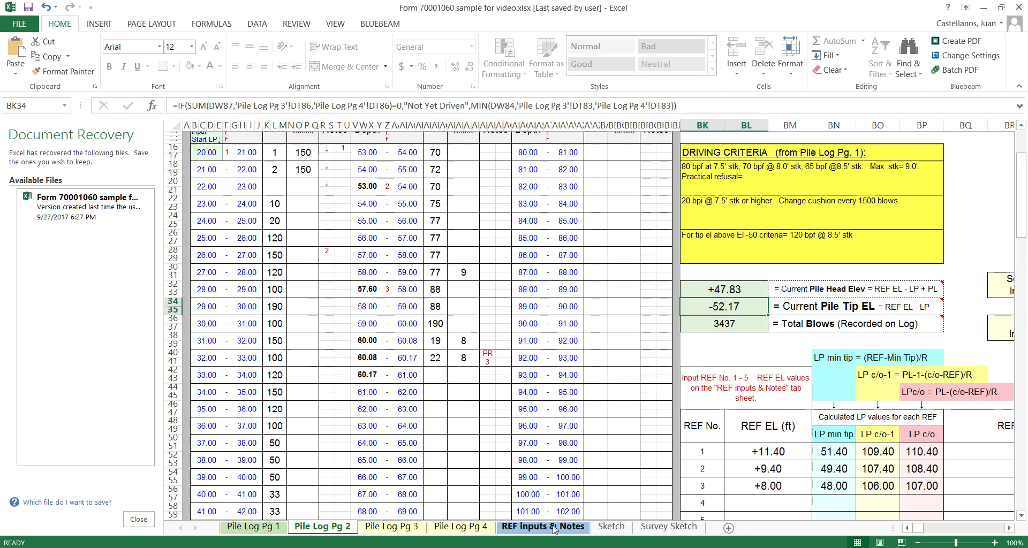
pyautogui.click(611, 527)
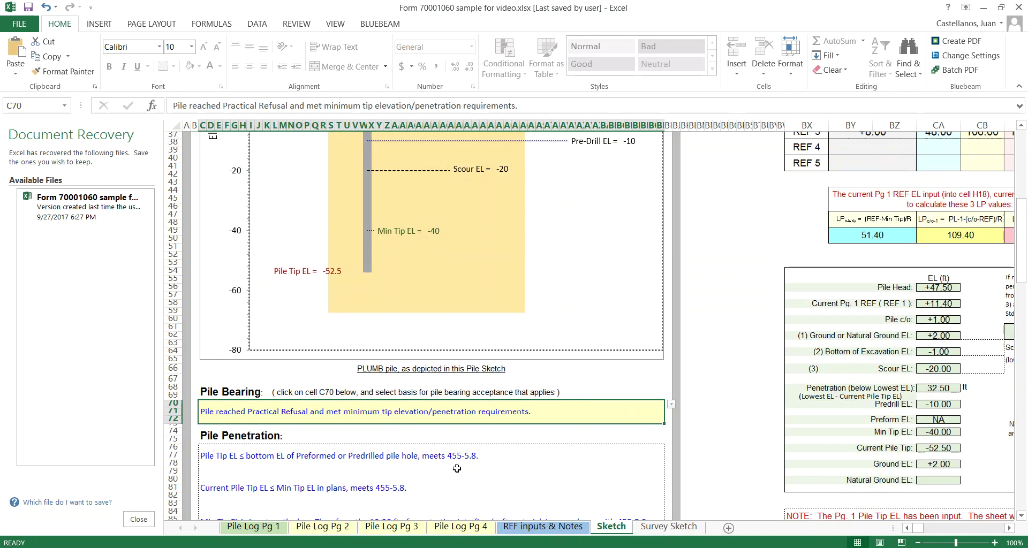
pyautogui.scroll(-3, 358, 401)
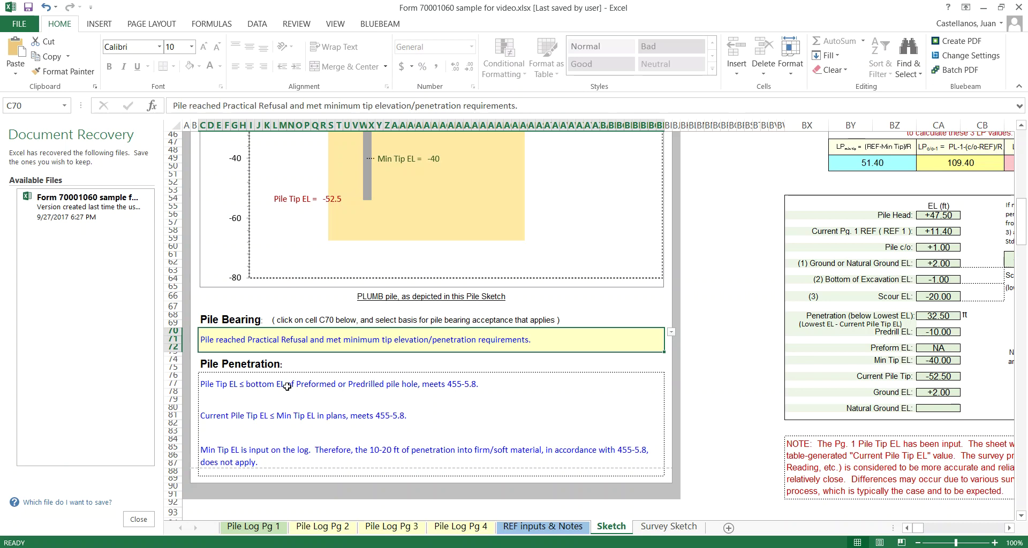
pyautogui.scroll(2, 287, 386)
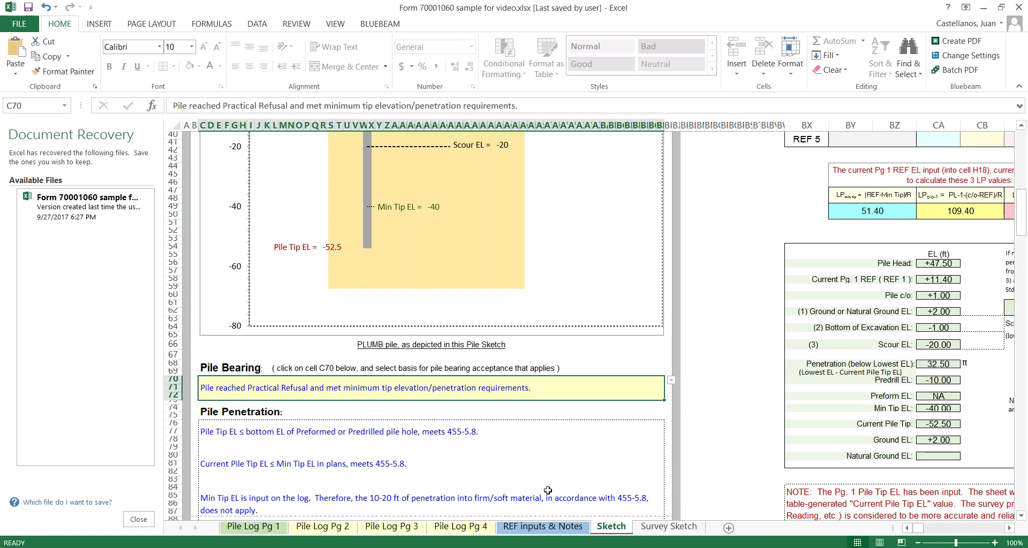
# Review Pile Log Pg 1 from the form header down to the pile data
pyautogui.click(245, 527)
pyautogui.scroll(15, 236, 523)
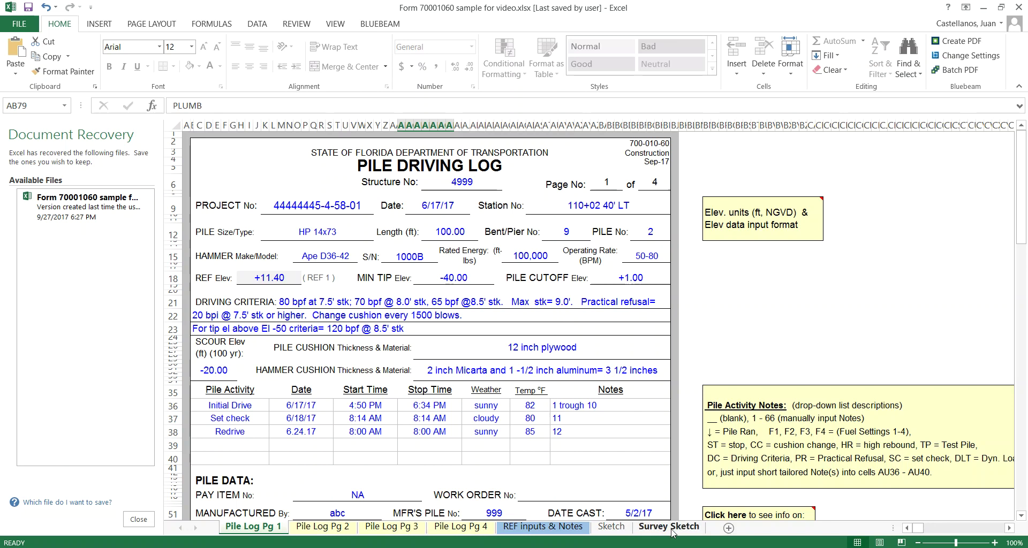
pyautogui.scroll(-2, 638, 449)
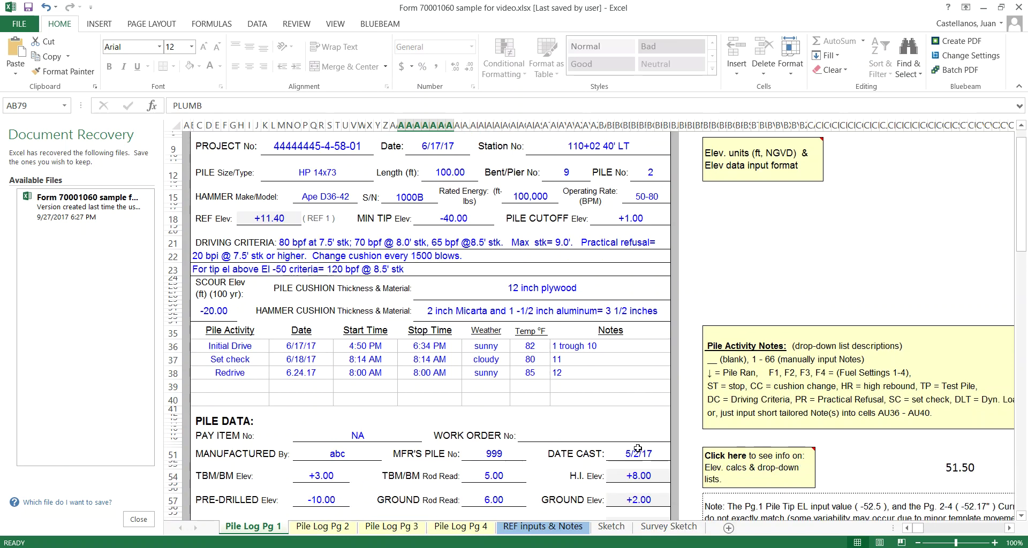